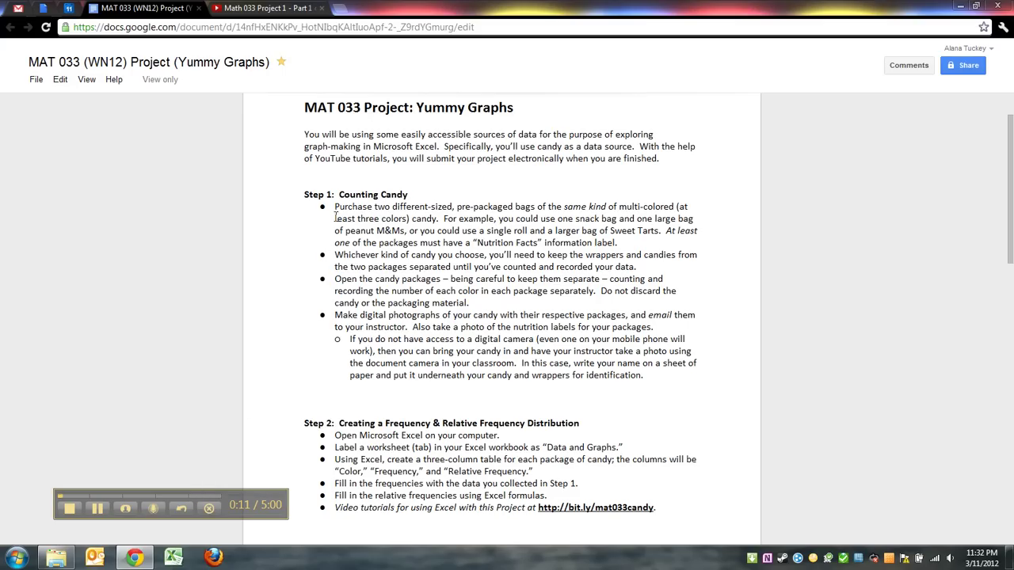
Review the candy purchase, Nutrition Facts, wrapper, counting and packaging bullets by highlighting them
left_click_drag(336, 207, 329, 242)
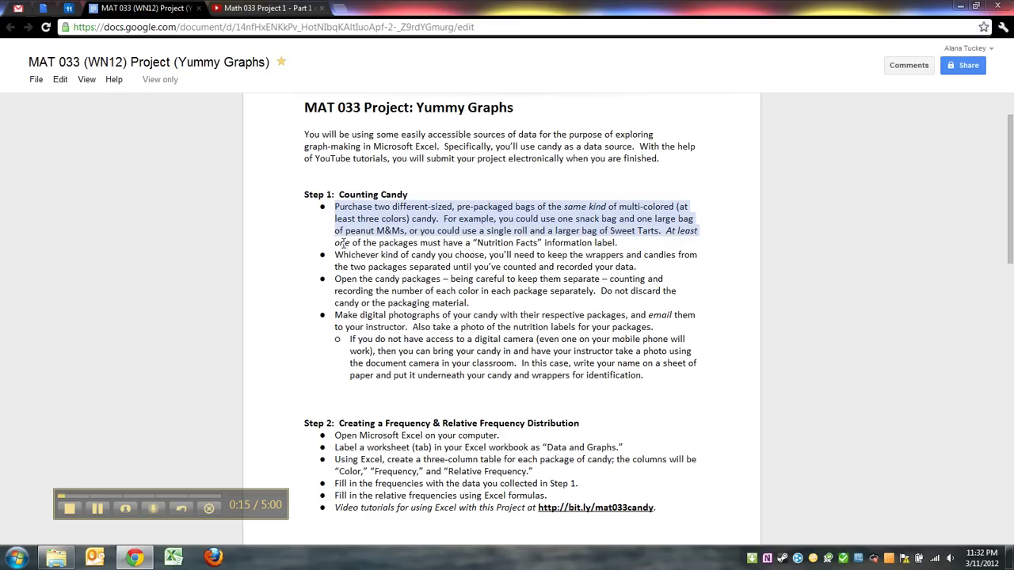
left_click(347, 245)
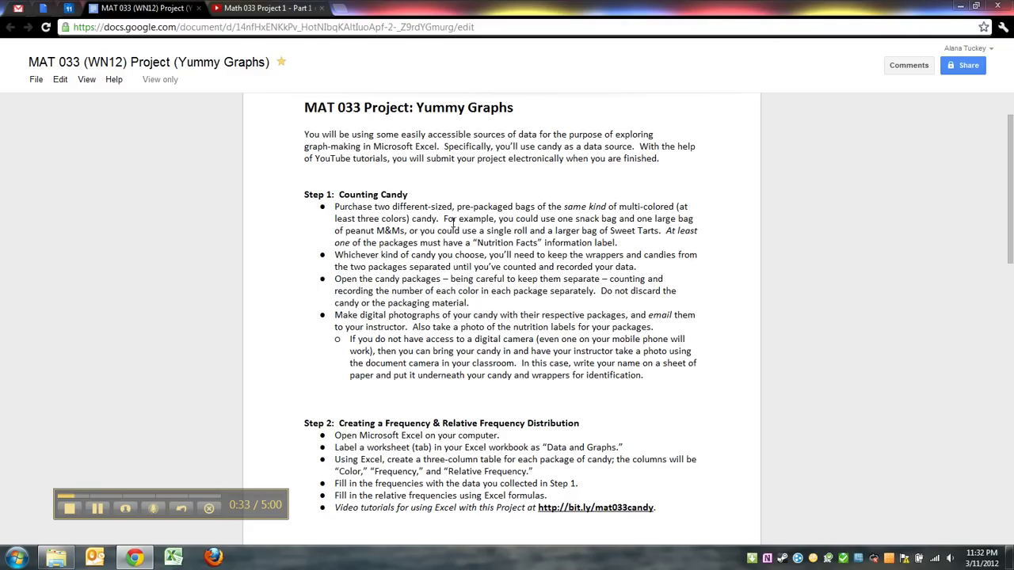
left_click_drag(445, 220, 583, 237)
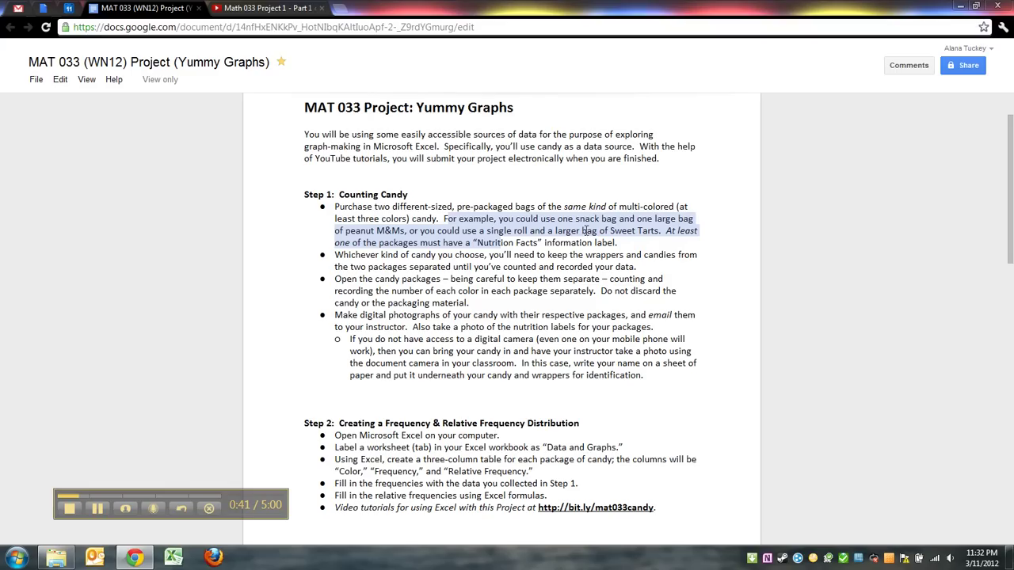
left_click(613, 242)
left_click_drag(613, 242, 478, 242)
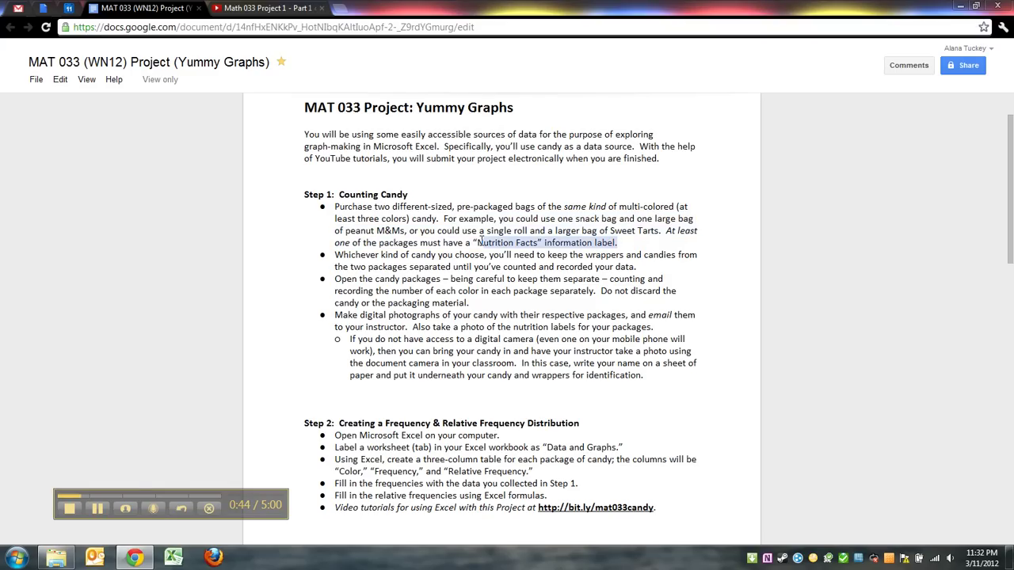
left_click(479, 242)
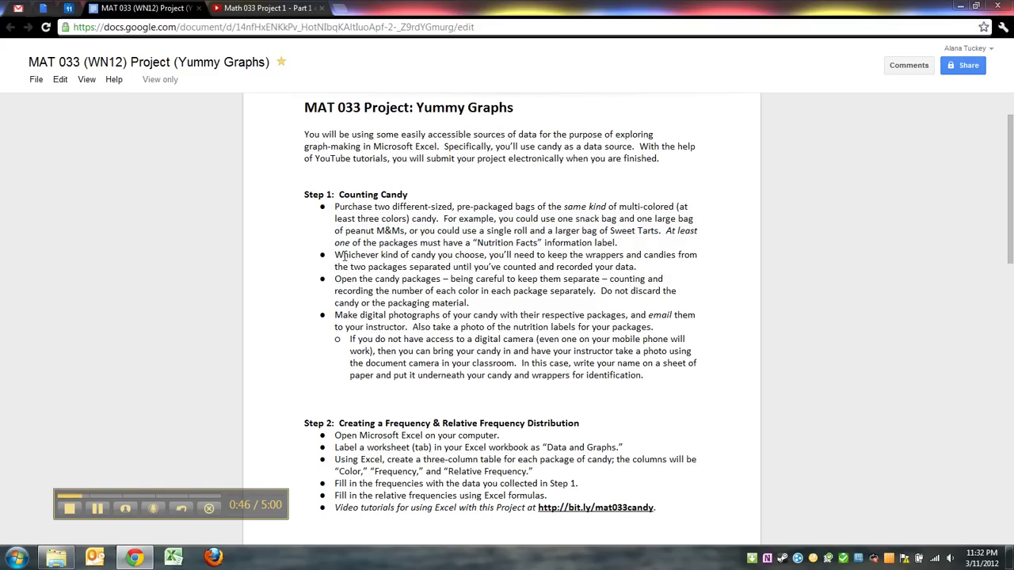
left_click_drag(356, 258, 338, 273)
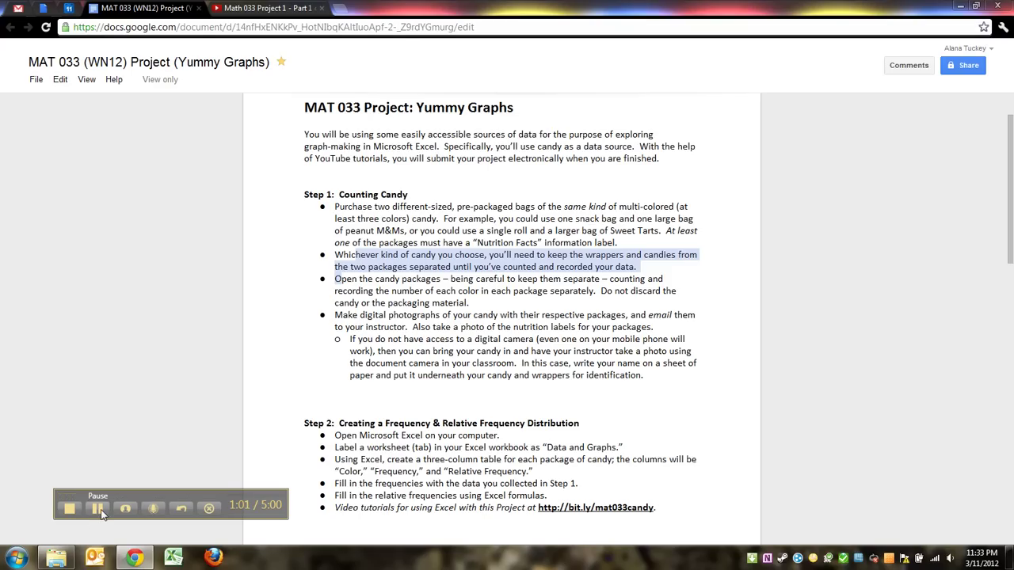
left_click(385, 284)
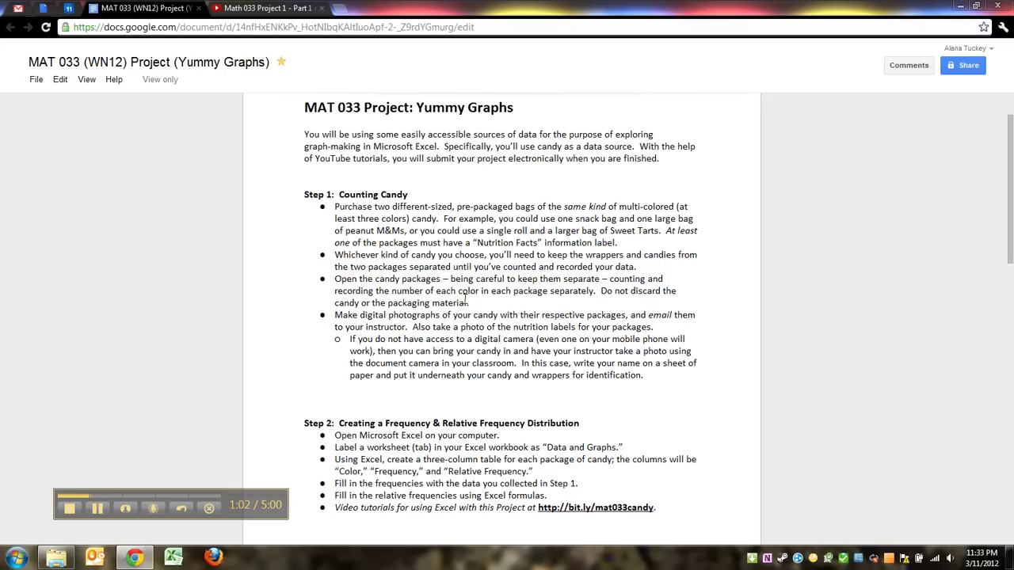
mouse_move(473, 317)
left_mouse_down()
mouse_move(337, 294)
mouse_move(331, 275)
mouse_move(476, 307)
left_mouse_up()
left_click(353, 293)
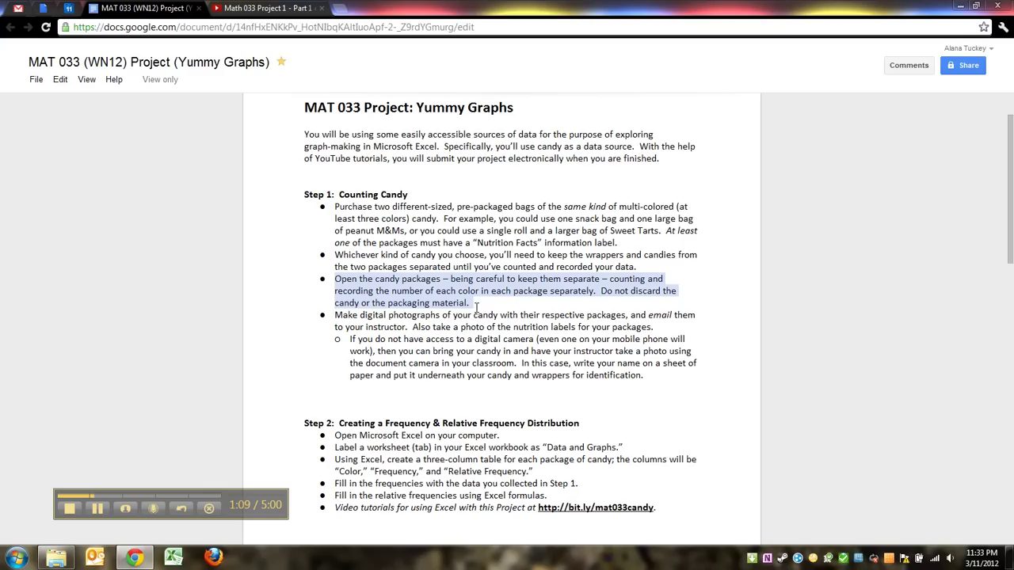
left_click(446, 310)
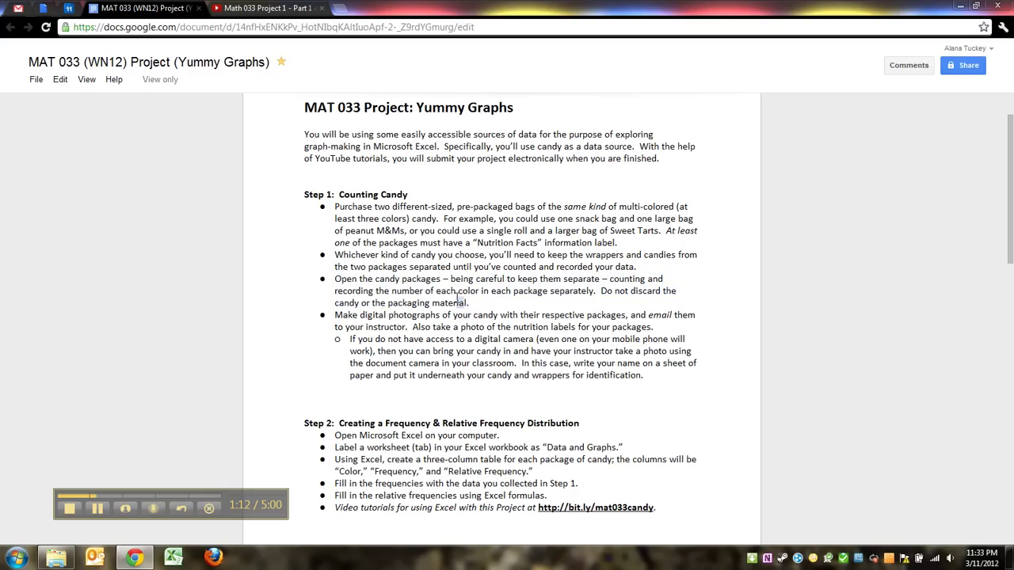
left_click_drag(468, 304, 447, 286)
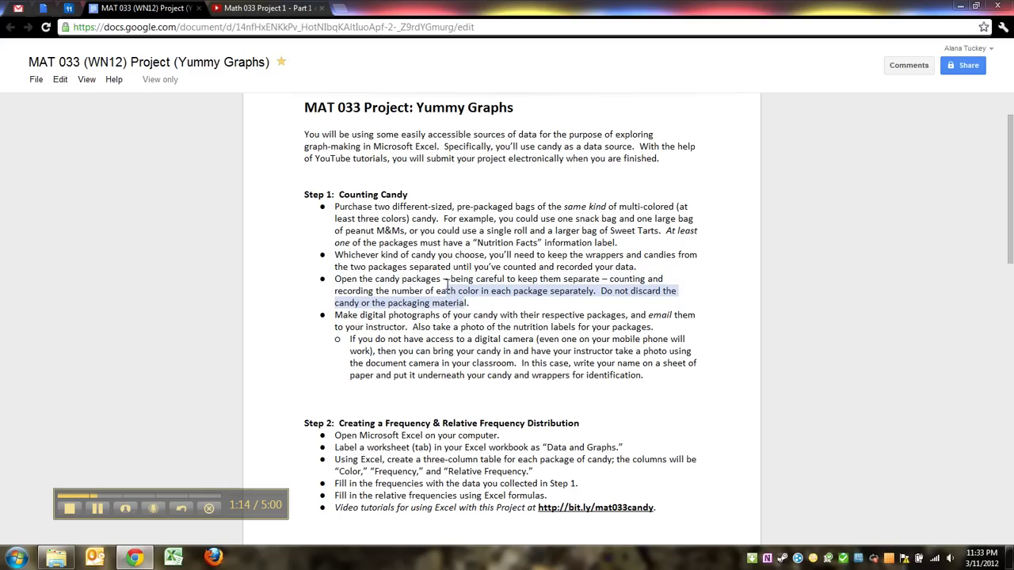
left_click(404, 283)
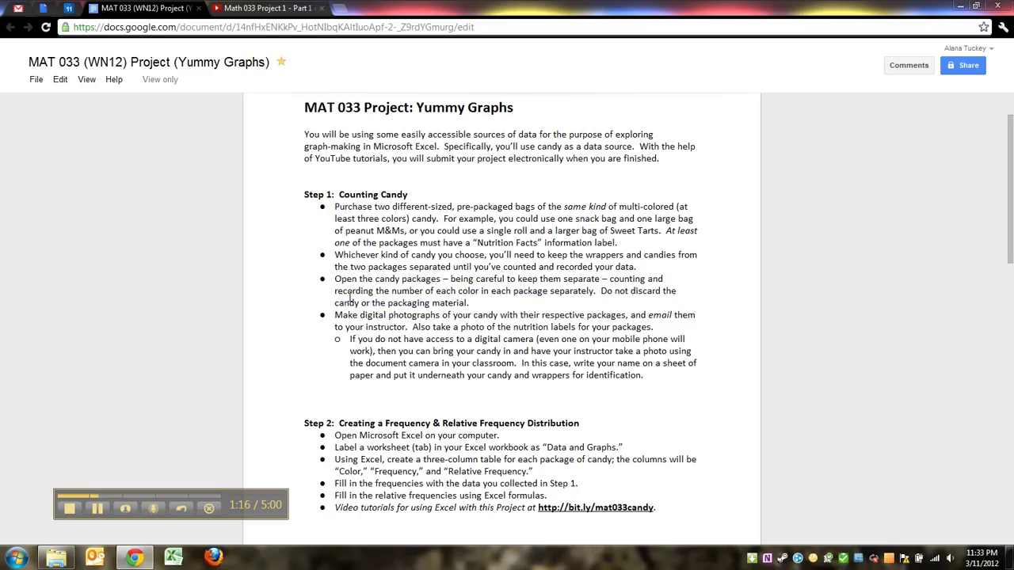
Review the digital photographs bullet, the no-camera alternative and the instructor-photo instructions
left_click_drag(335, 314, 521, 376)
left_click(522, 375)
left_click_drag(663, 373, 488, 307)
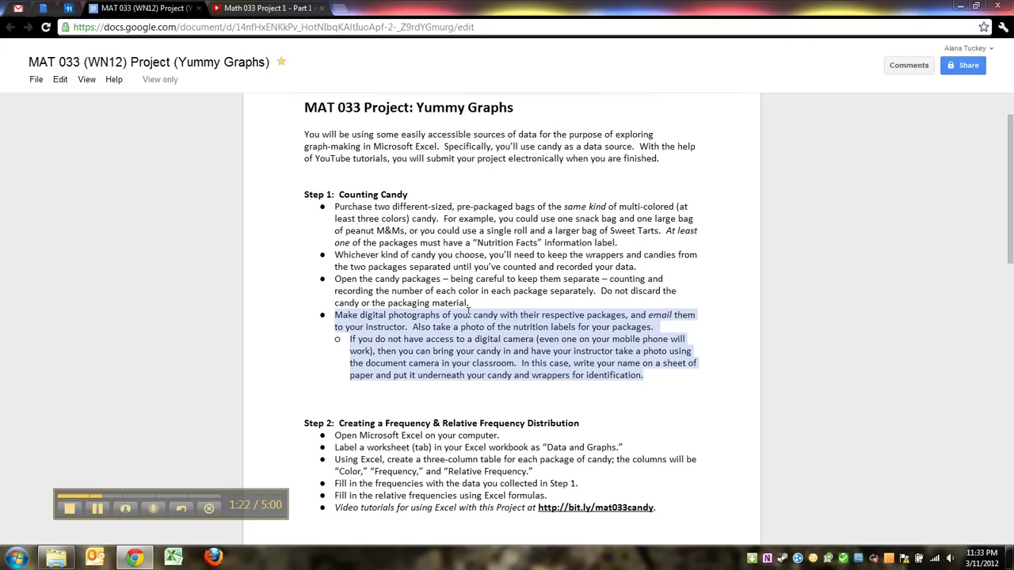
left_click(469, 314)
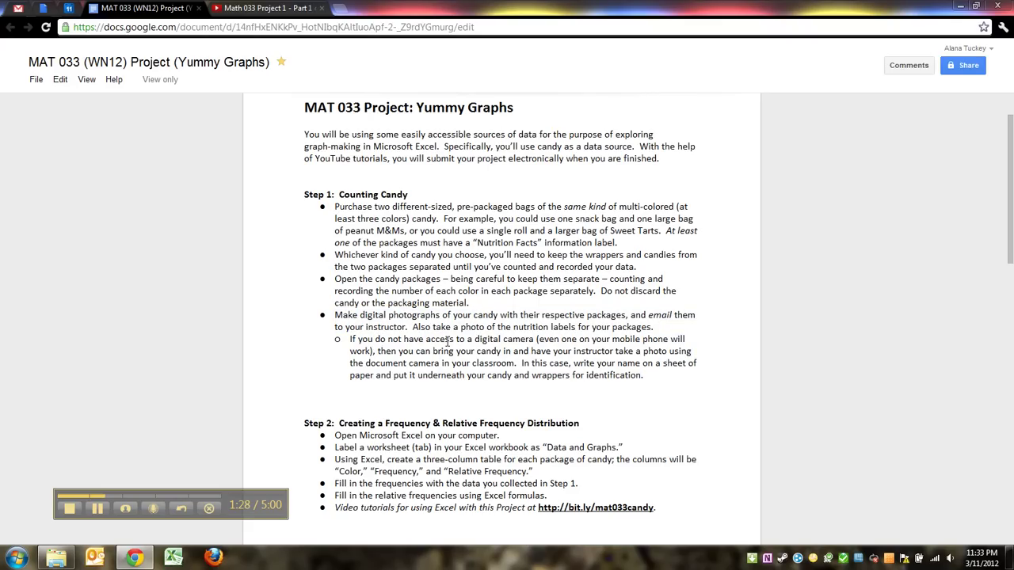
left_click_drag(448, 343, 567, 385)
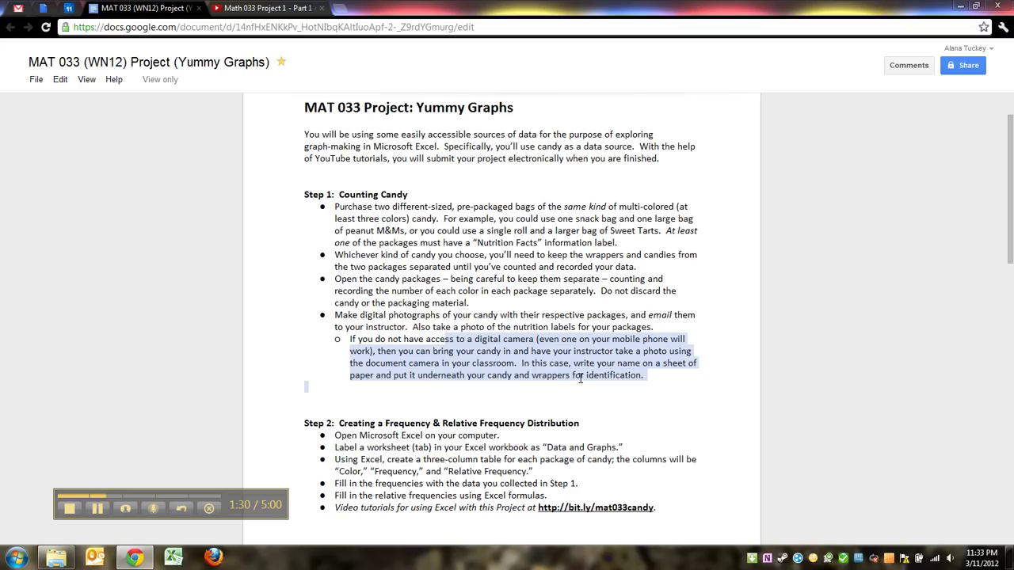
left_click(617, 354)
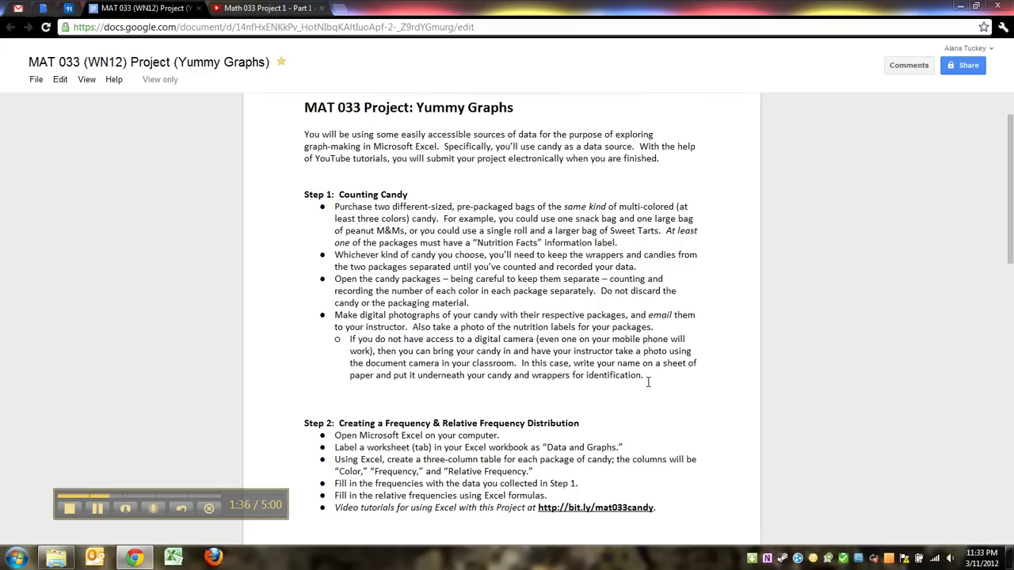
mouse_move(649, 383)
left_mouse_down()
mouse_move(561, 352)
mouse_move(559, 371)
mouse_move(643, 386)
left_mouse_up()
left_click(531, 357)
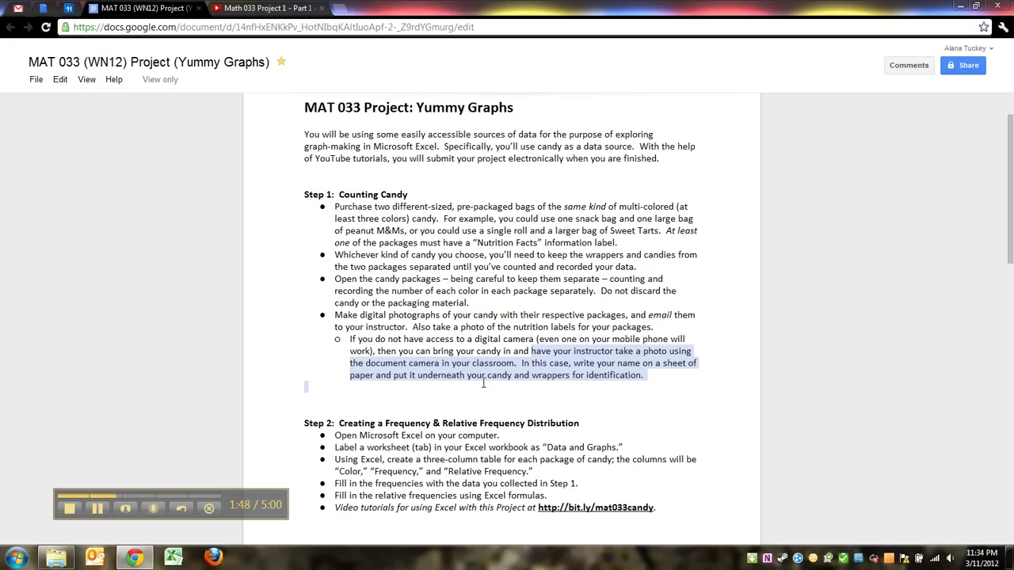
left_click(615, 366)
left_click_drag(644, 375, 501, 351)
left_click(502, 351)
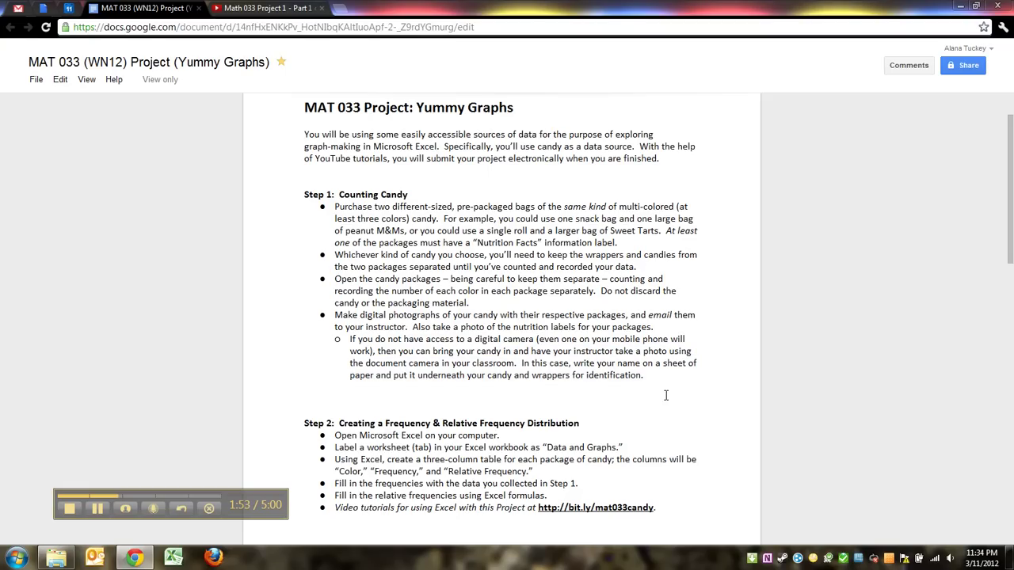
left_click_drag(644, 375, 537, 340)
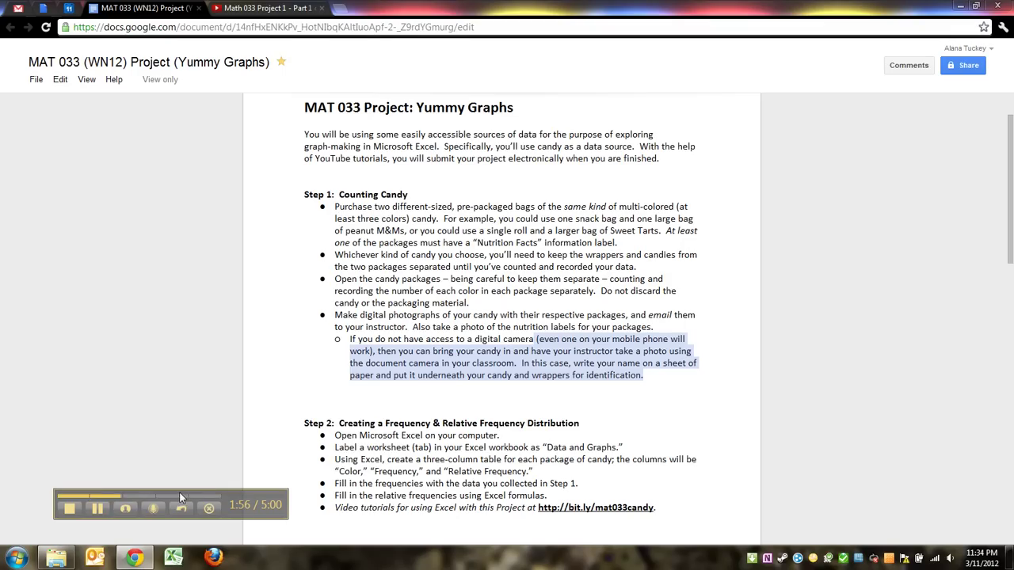
Address the Gmail draft to the student's address with subject 'Candy Pictures for student' plus the student's name
left_click(99, 510)
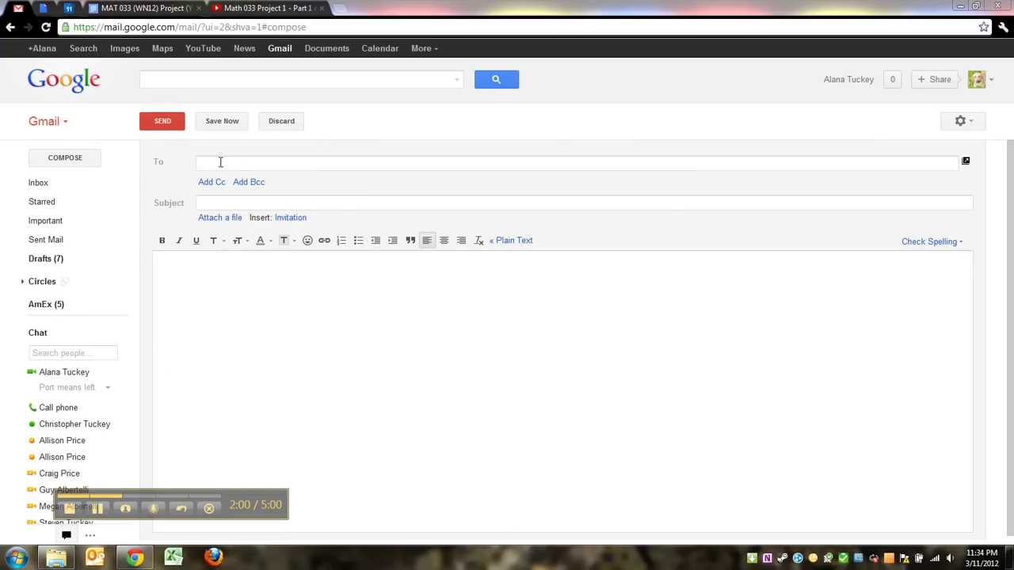
left_click(237, 164)
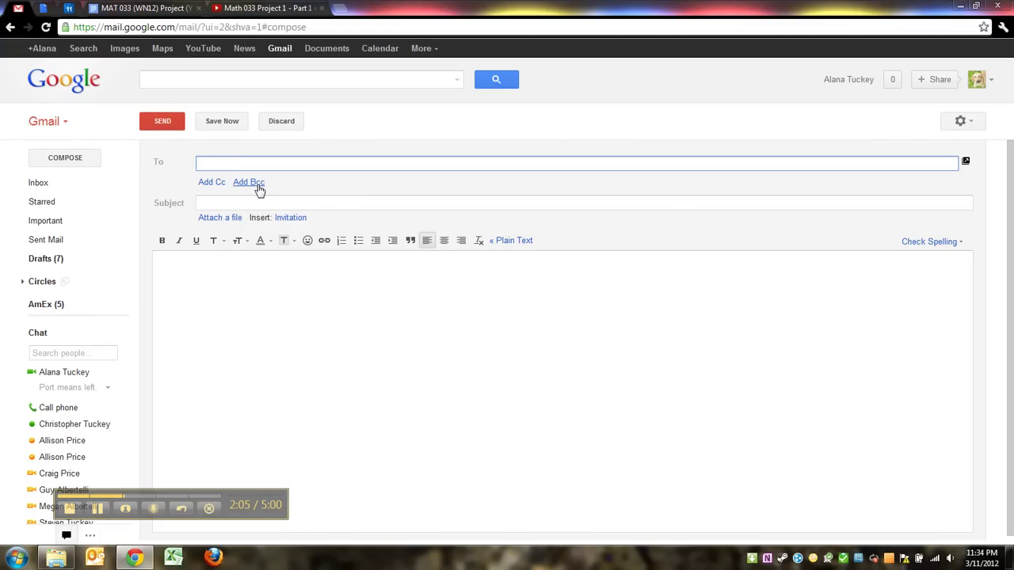
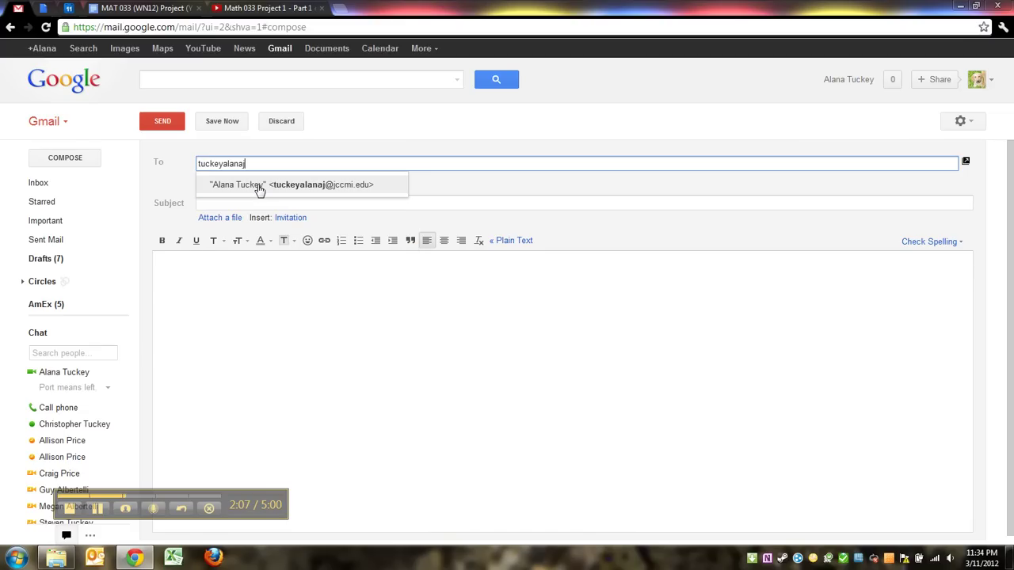
left_click(241, 187)
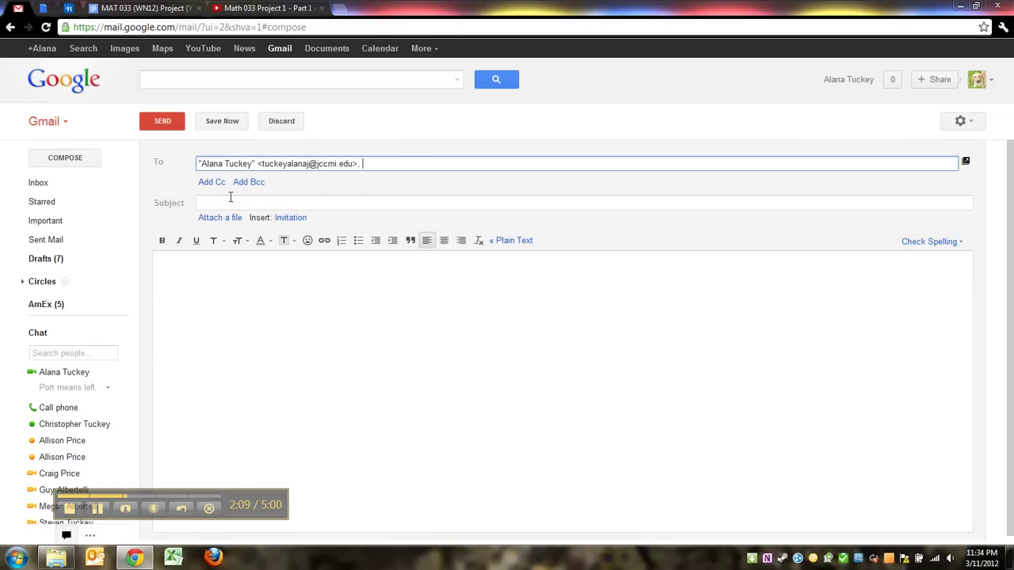
left_click(224, 203)
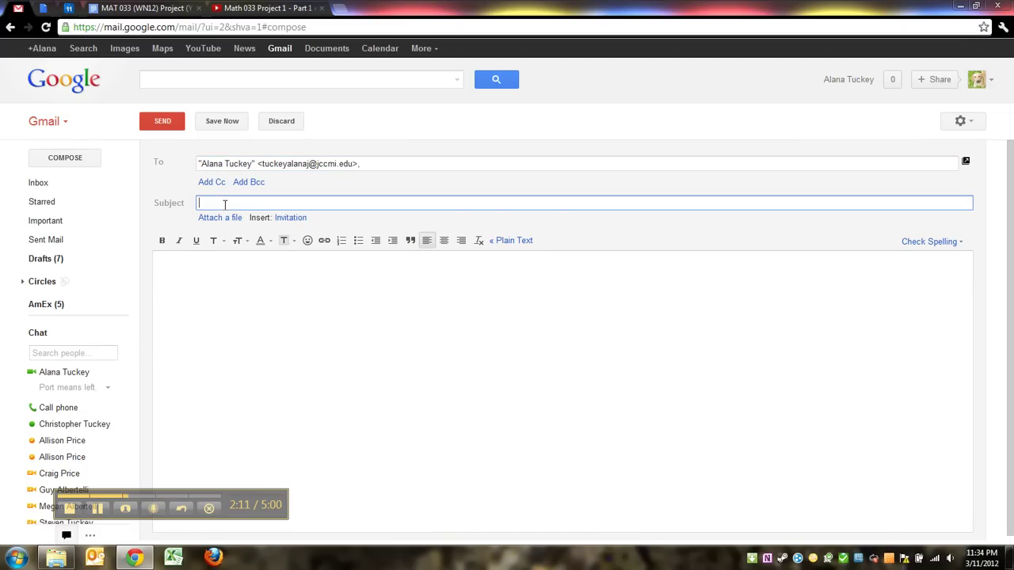
type("Candy Graphs for Al")
key("BackSpace")
key("BackSpace")
key("BackSpace")
key("BackSpace")
key("BackSpace")
key("BackSpace")
key("BackSpace")
key("BackSpace")
key("BackSpace")
key("BackSpace")
key("BackSpace")
key("BackSpace")
key("BackSpace")
key("BackSpace")
type("Pictures for student ")
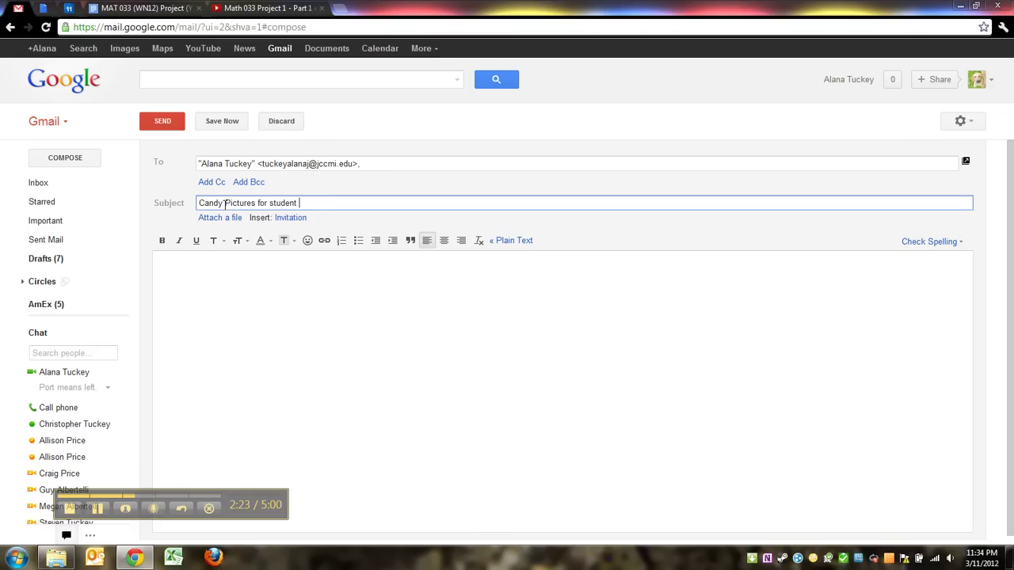
Replace the draft's recipient with the instructor's address, keeping the subject line
left_click_drag(350, 203, 299, 204)
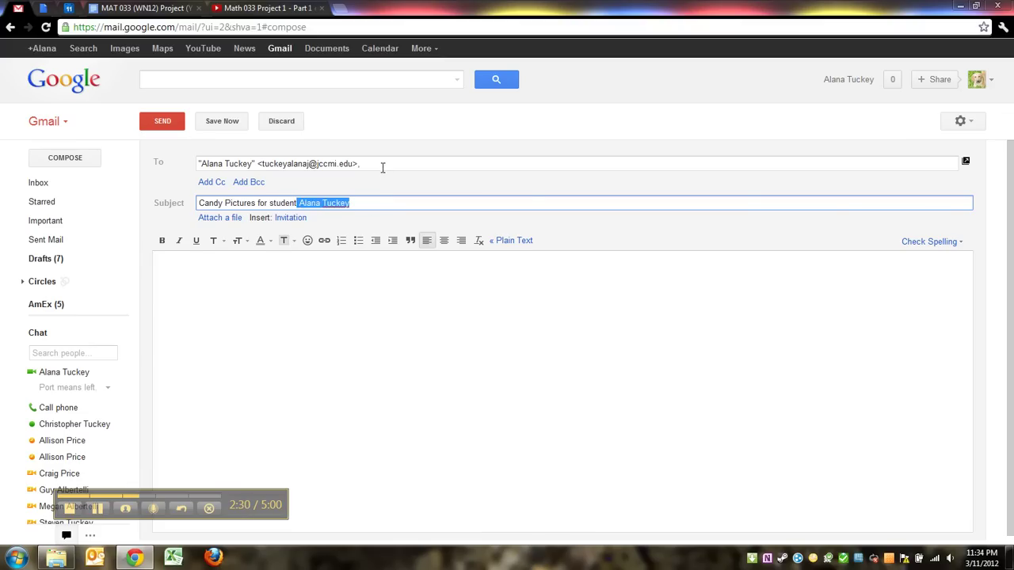
left_click_drag(357, 163, 152, 155)
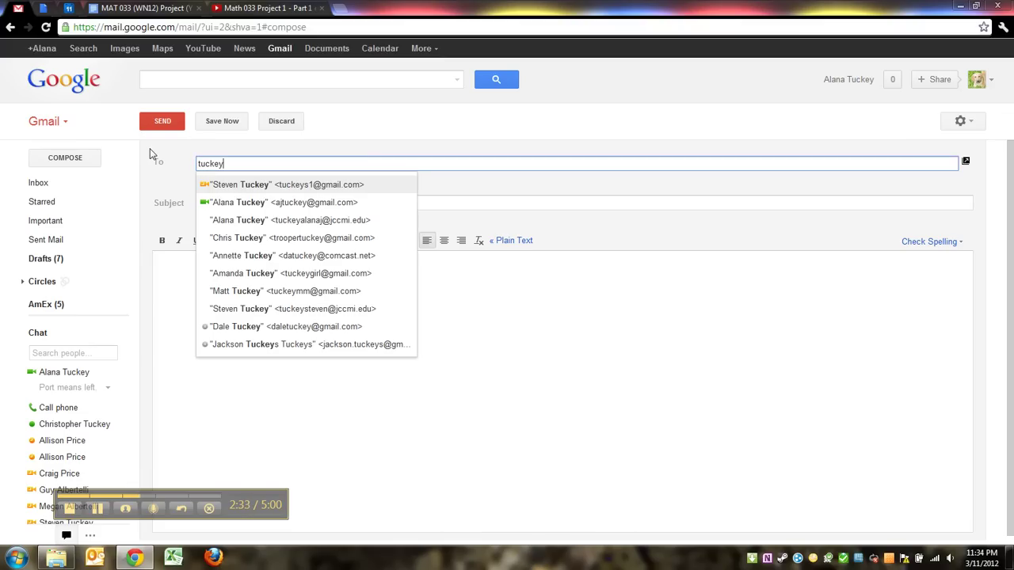
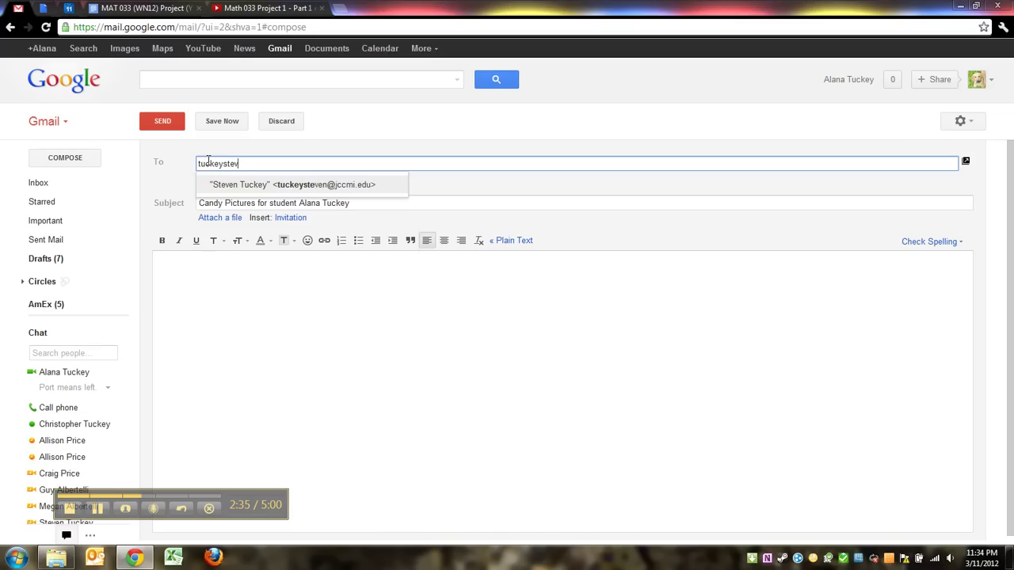
left_click(231, 185)
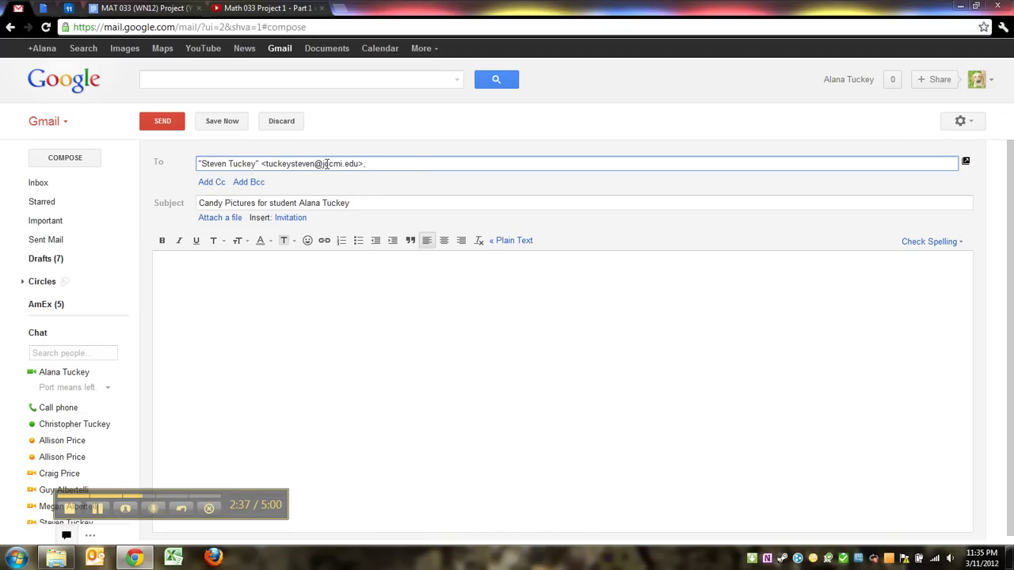
left_click(367, 203)
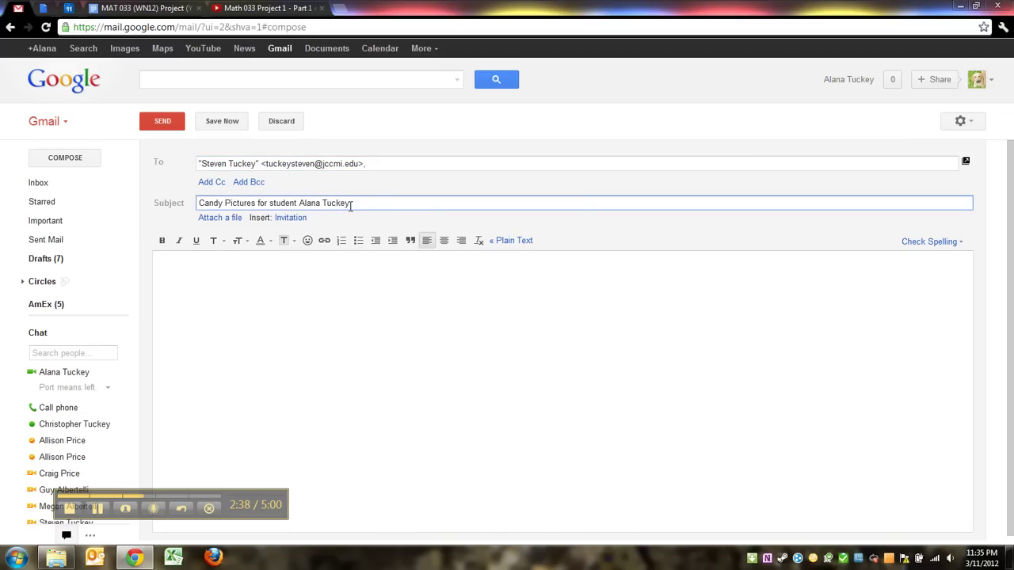
left_click_drag(351, 204, 299, 203)
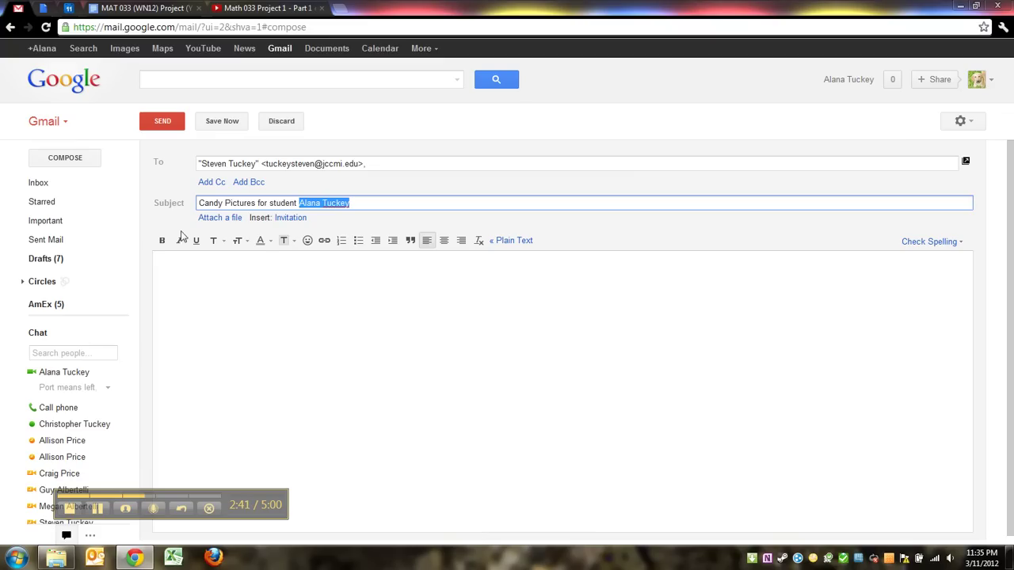
Write 'Here are my candy photos.' in the message body and start a new line beneath it
left_click(191, 290)
type("Here ")
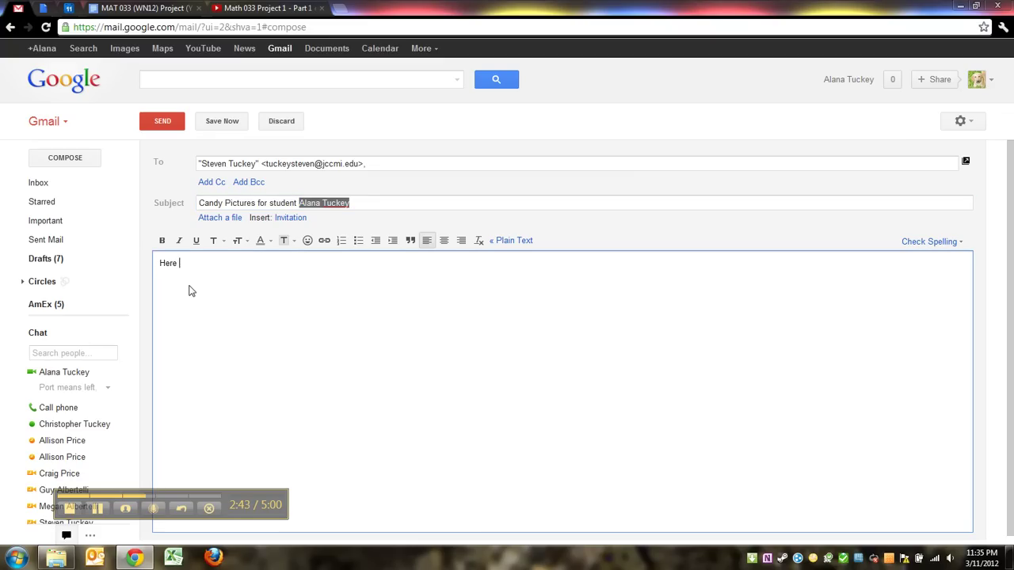
type("are my candy photos")
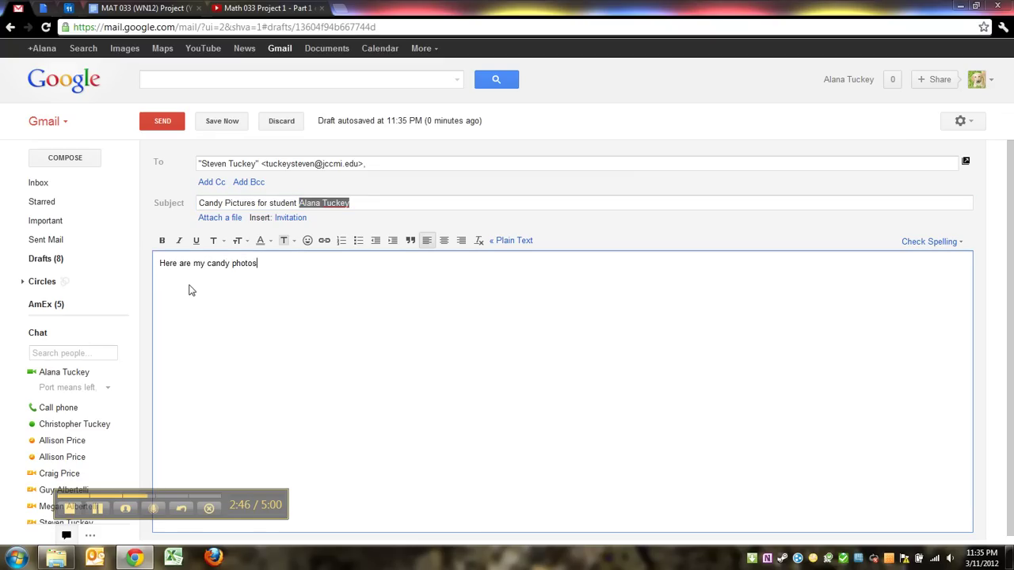
type(".")
key("Return")
scroll(211, 344, "down", 1)
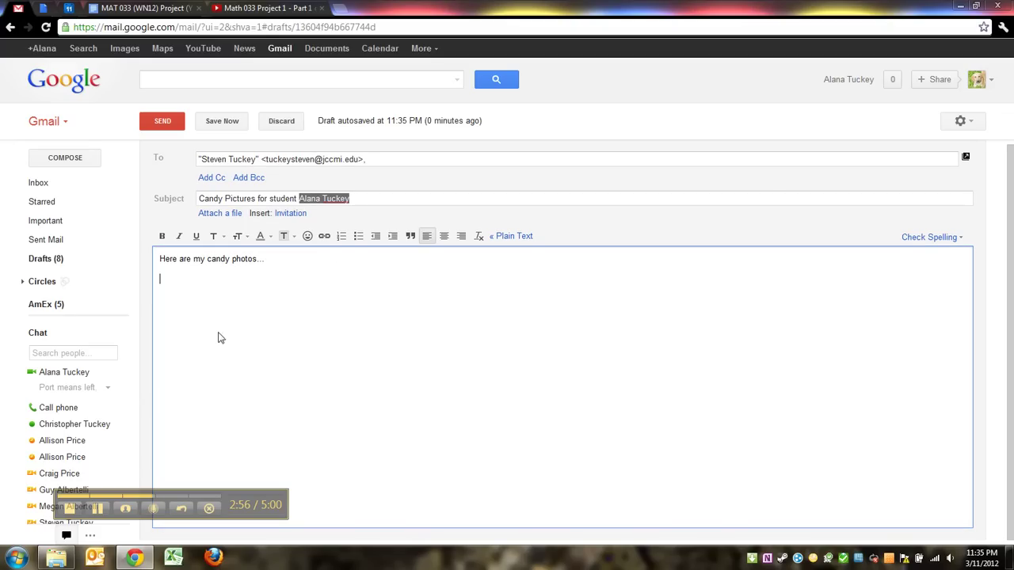
left_click(99, 512)
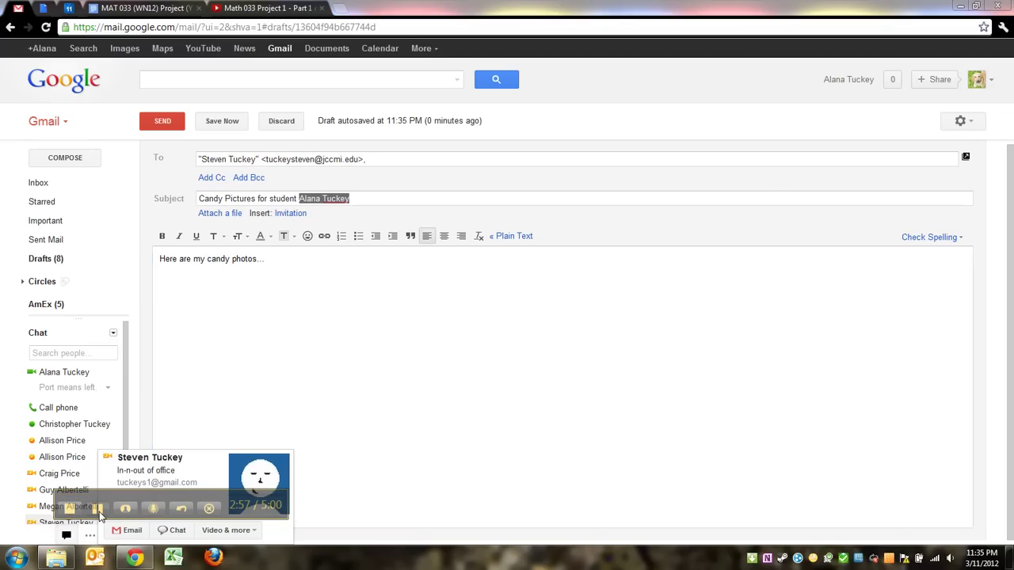
left_click(260, 316)
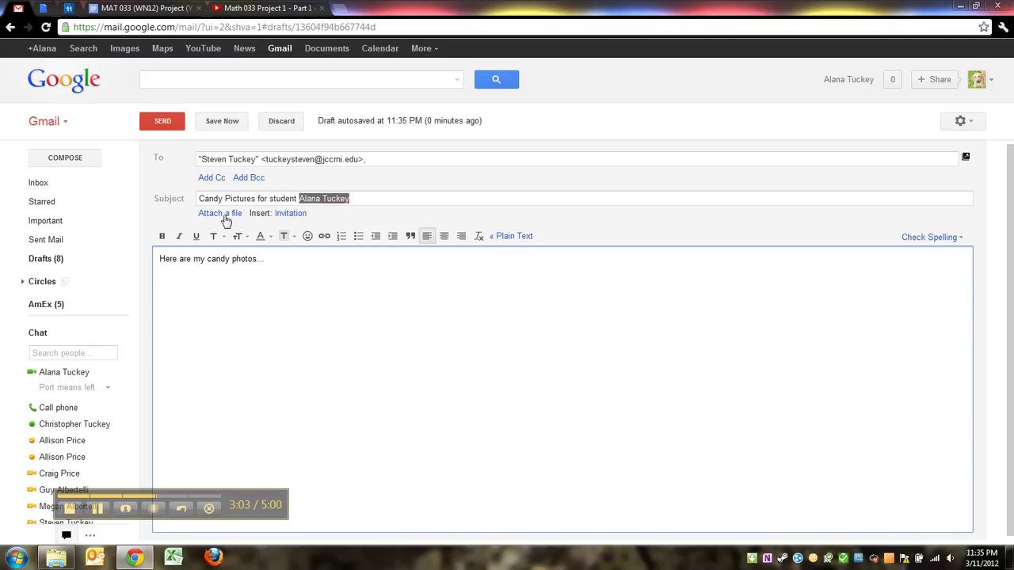
left_click(224, 214)
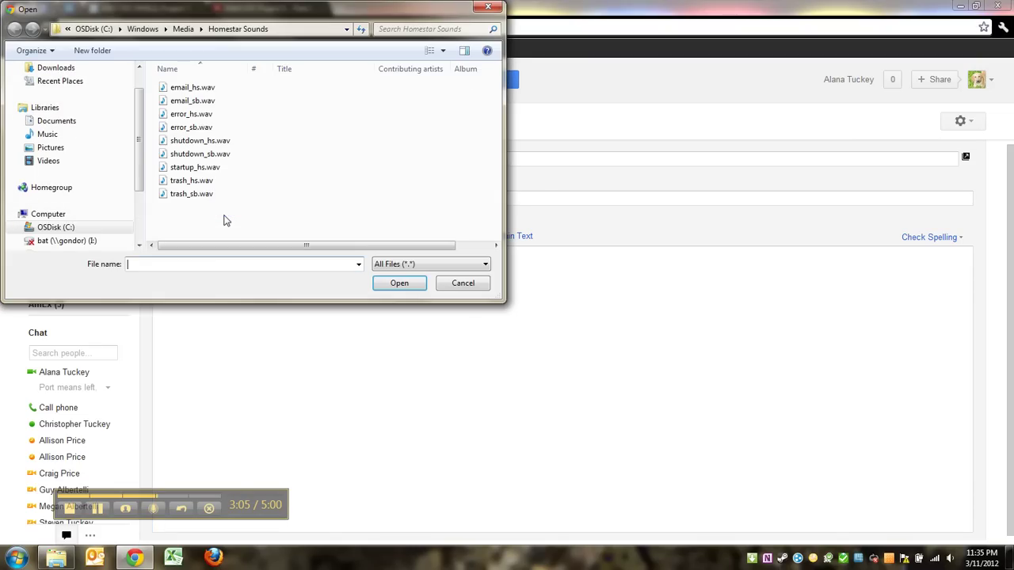
scroll(137, 113, "up", 1)
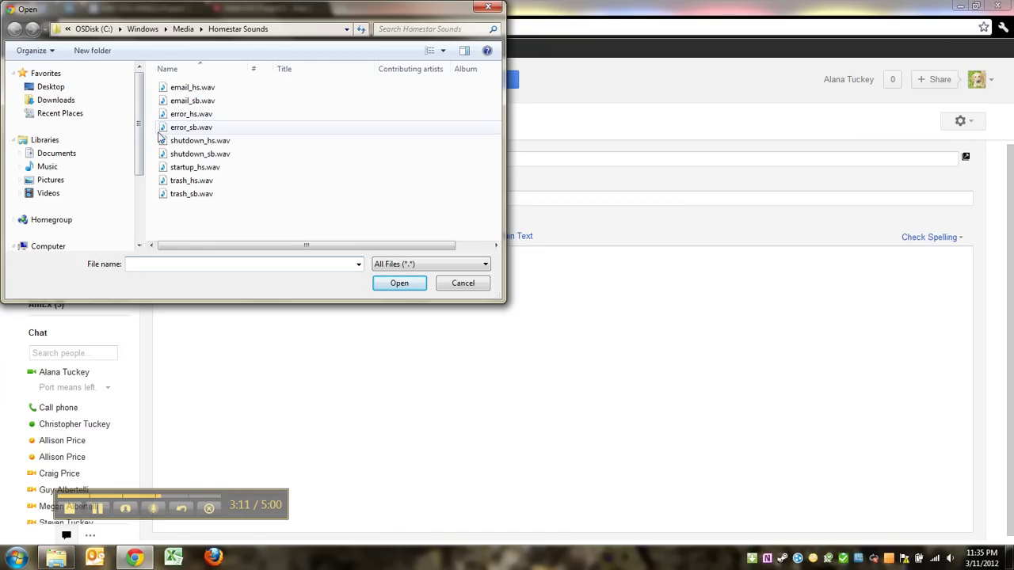
left_click(113, 182)
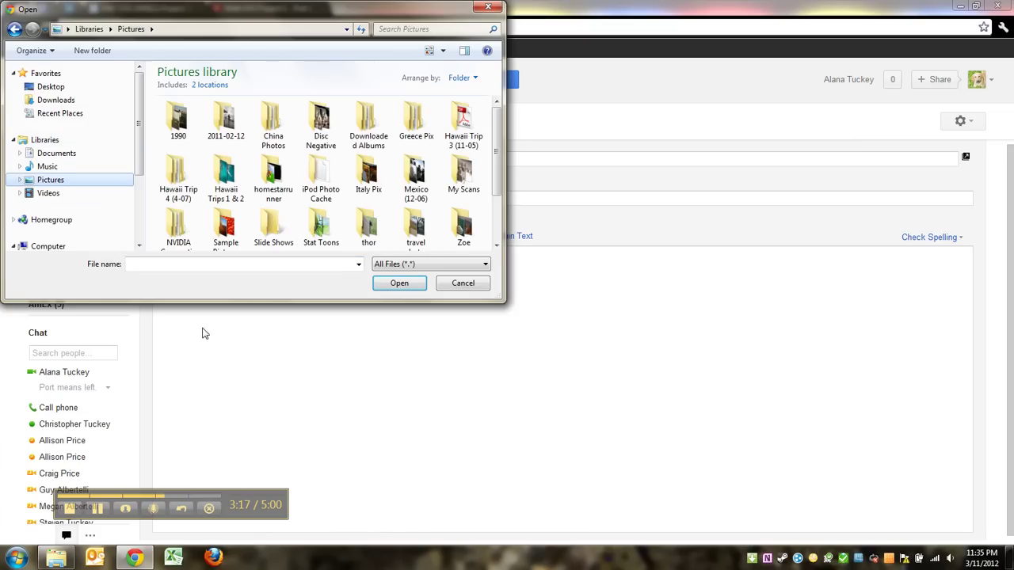
left_click(468, 289)
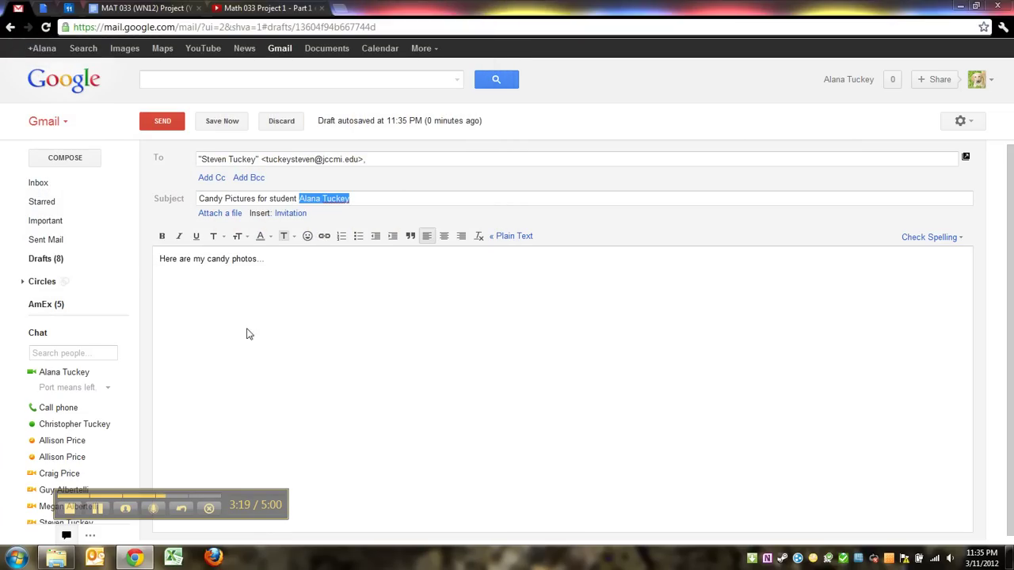
left_click(294, 268)
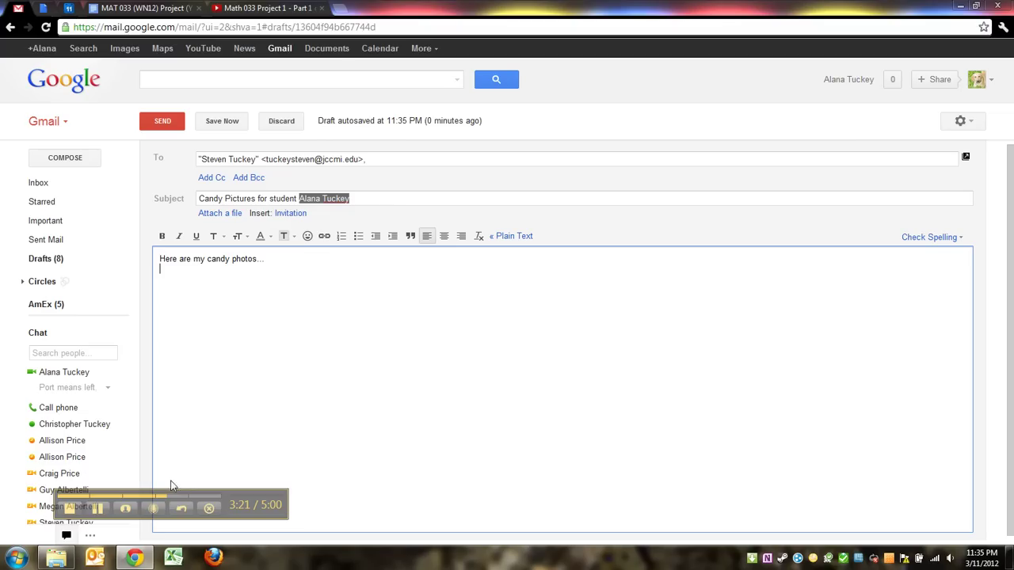
left_click(99, 509)
Return to the Gmail draft and check the DSC04841.JPG attachment's name and size label
left_click(99, 510)
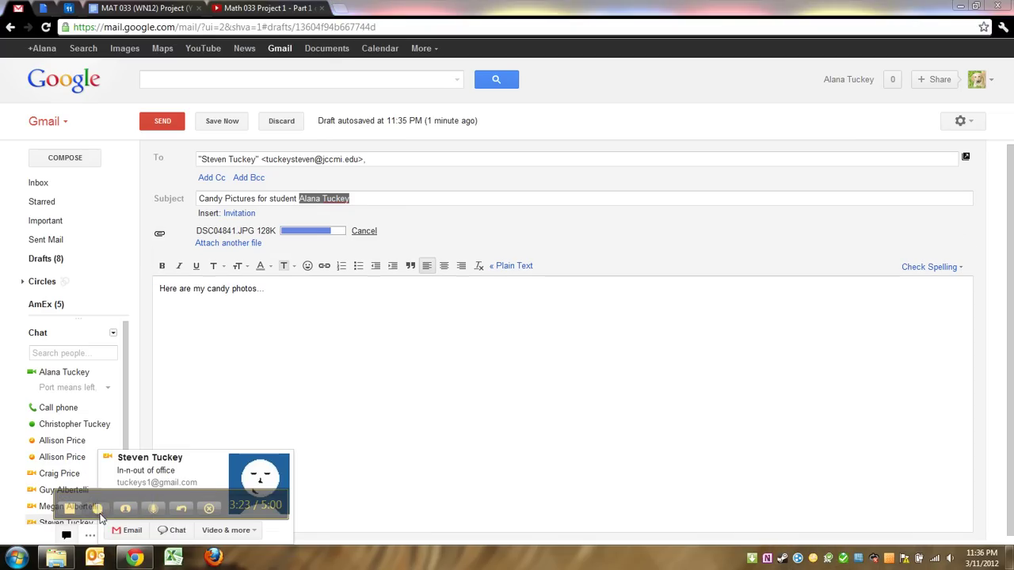
left_click(326, 364)
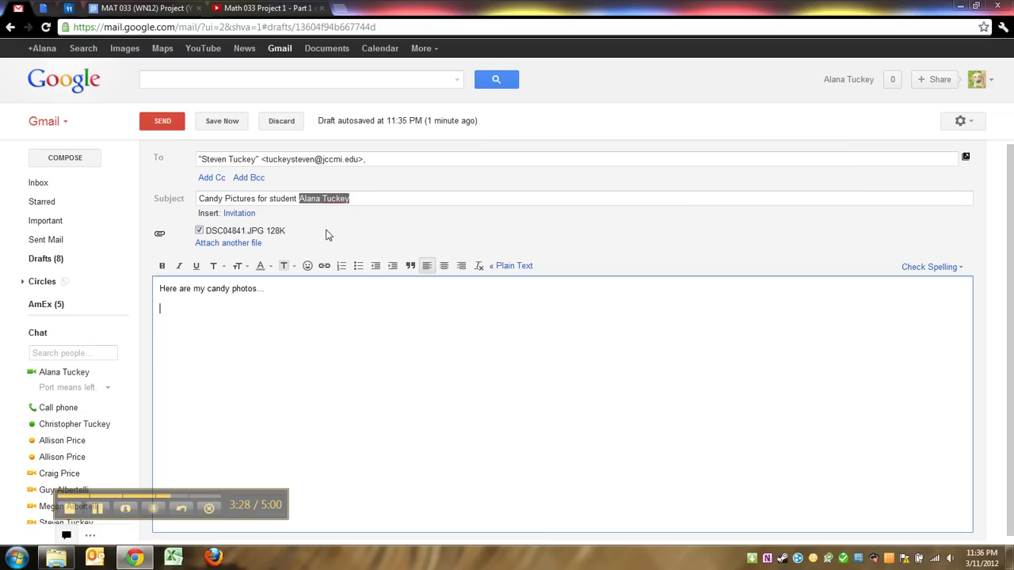
left_click_drag(302, 232, 224, 230)
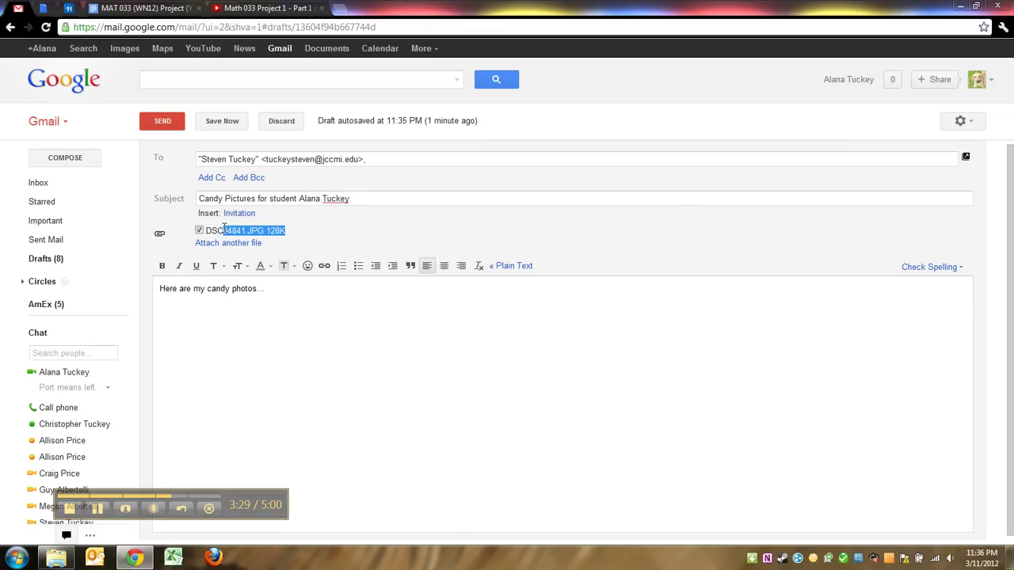
left_click(288, 238)
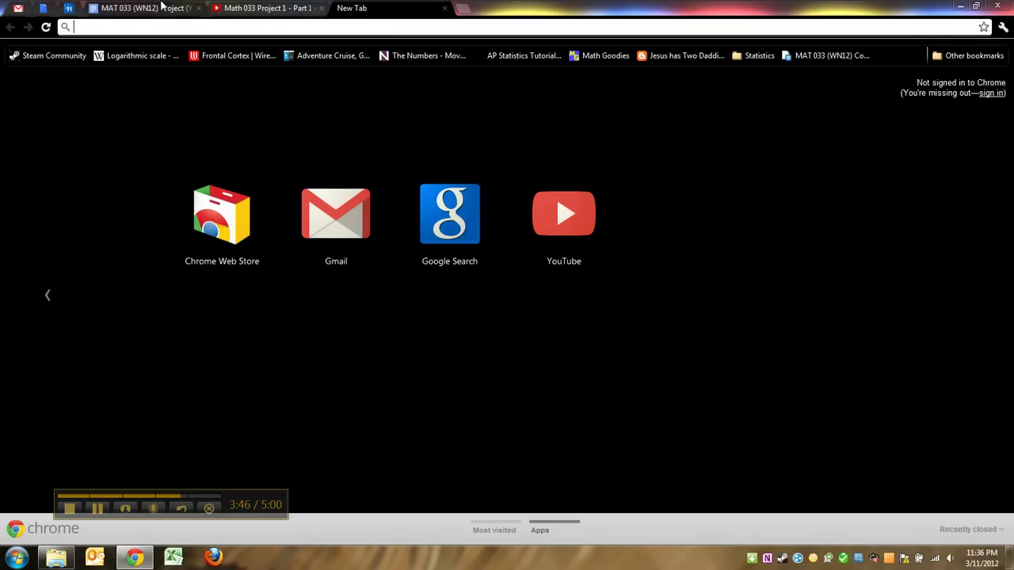
Cycle through the Chrome tabs and settle on the MAT 033 Yummy Graphs instructions document
left_click(145, 8)
left_click(235, 7)
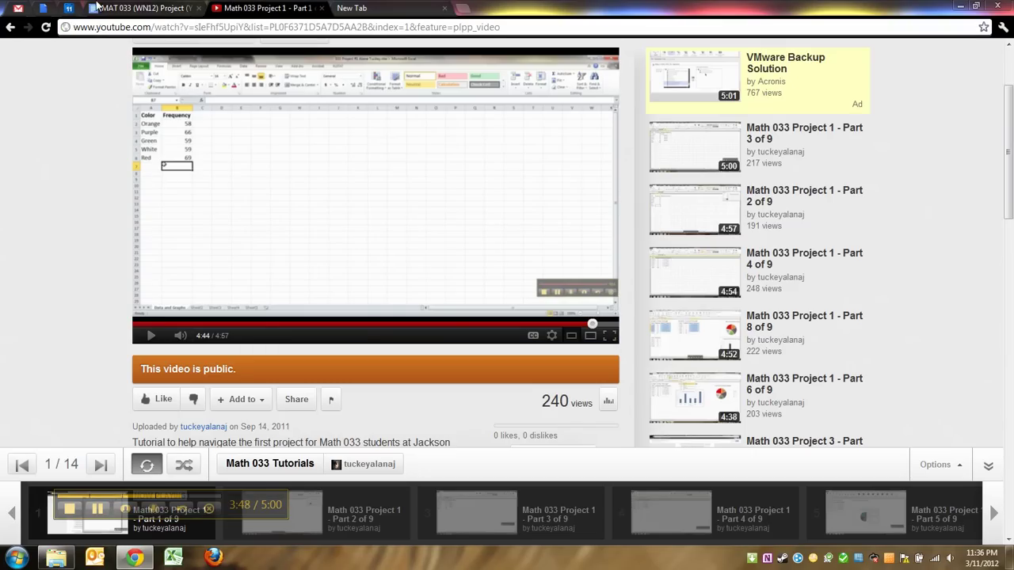
left_click(339, 8)
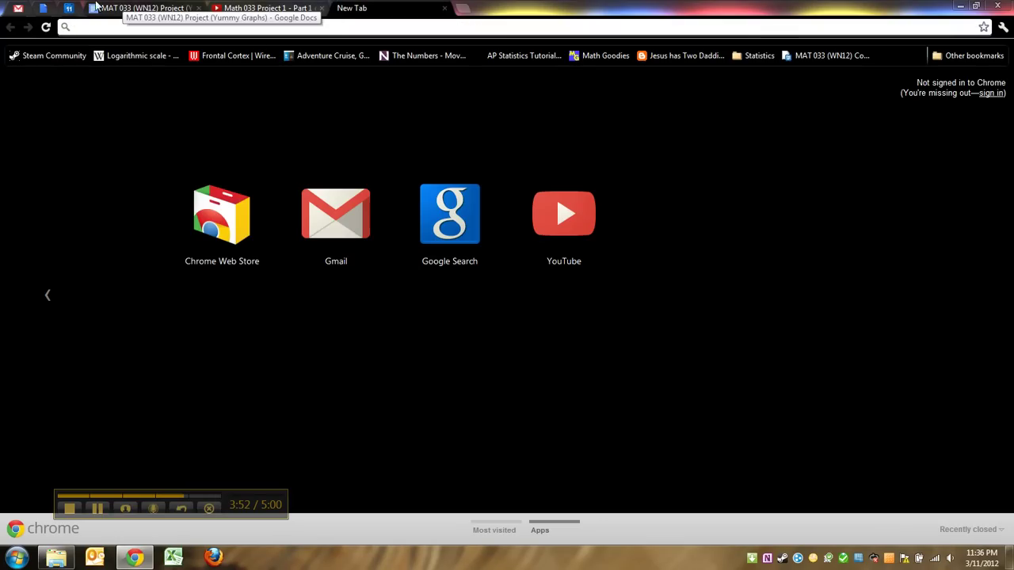
left_click(17, 8)
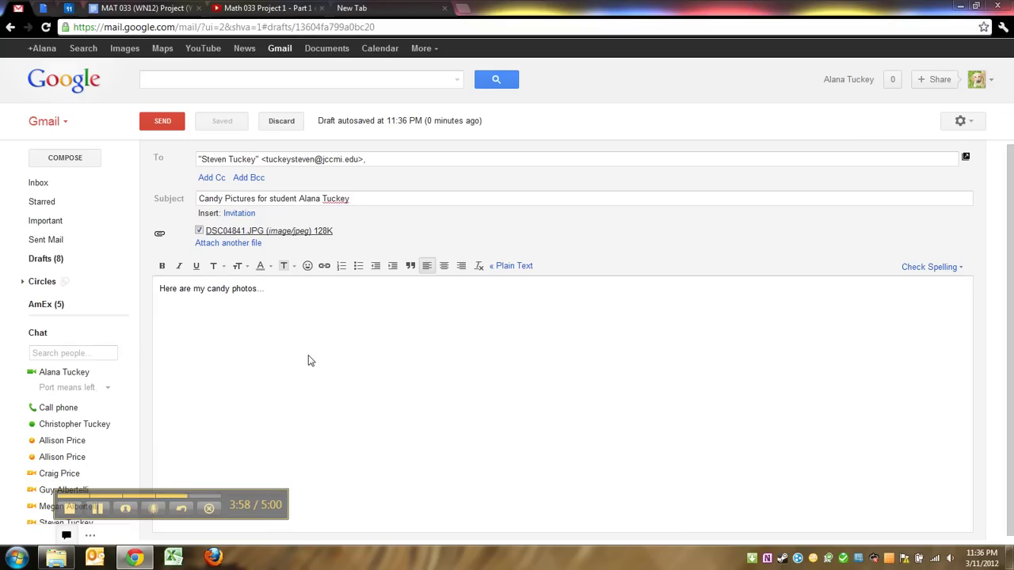
left_click(262, 8)
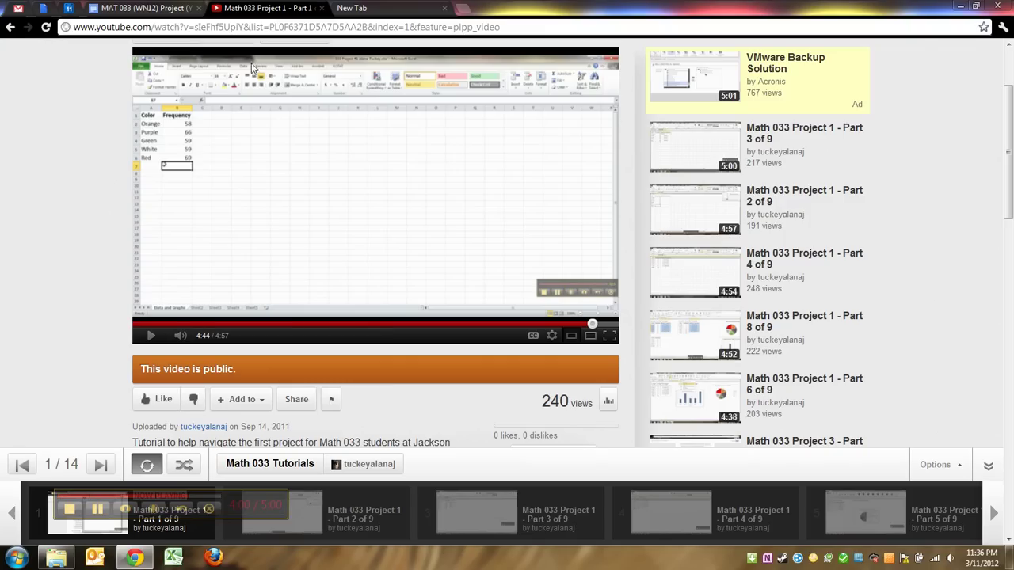
left_click(117, 10)
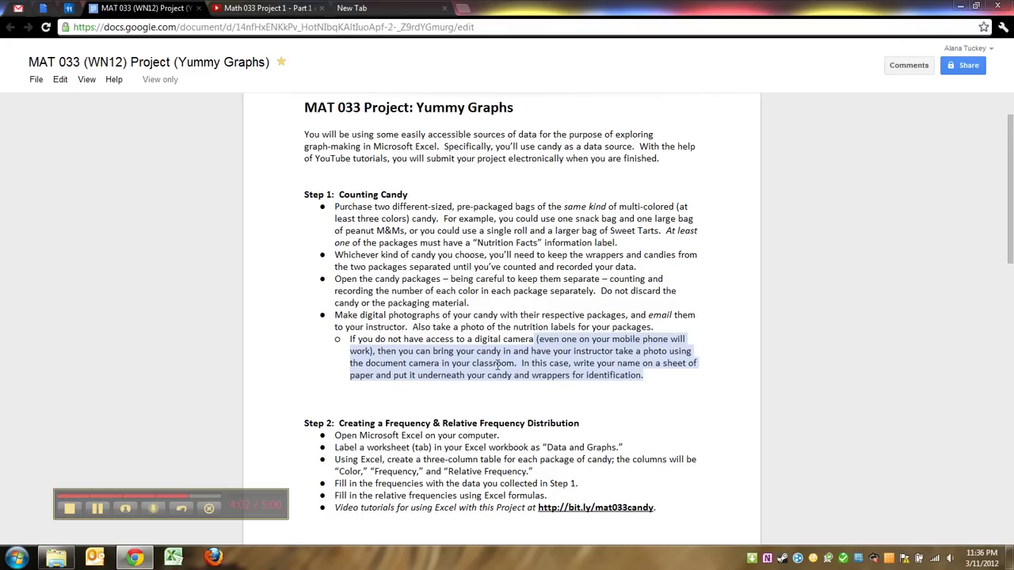
left_click(497, 364)
scroll(468, 373, "down", 2)
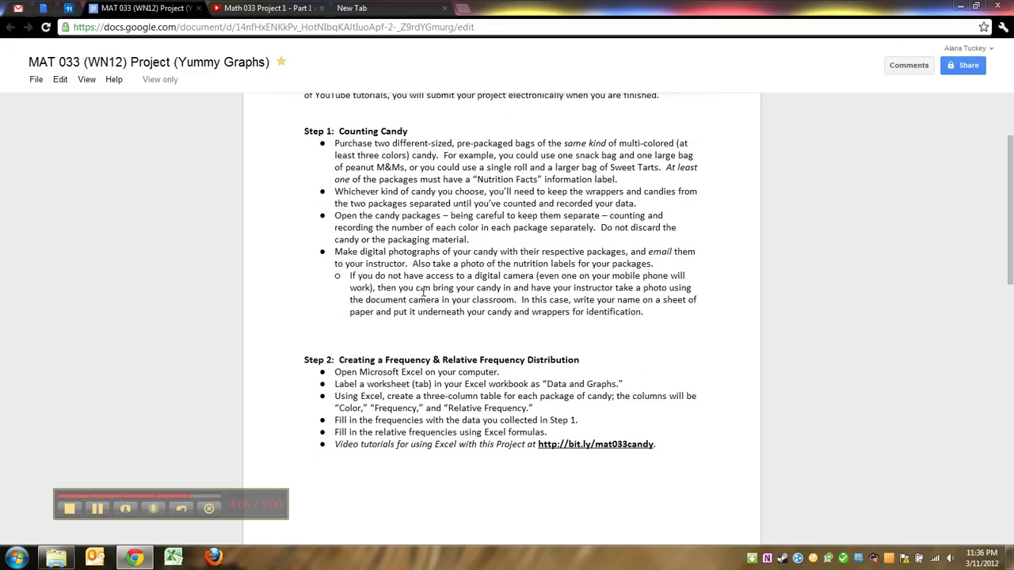
left_click_drag(423, 293, 551, 307)
left_click(628, 310)
left_click_drag(630, 307, 475, 262)
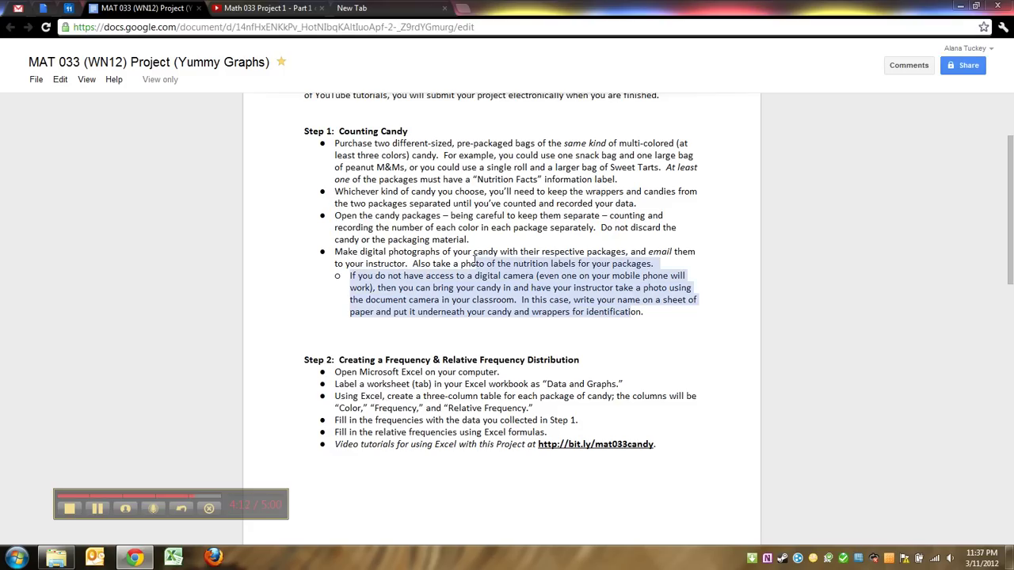
left_click_drag(360, 259, 507, 321)
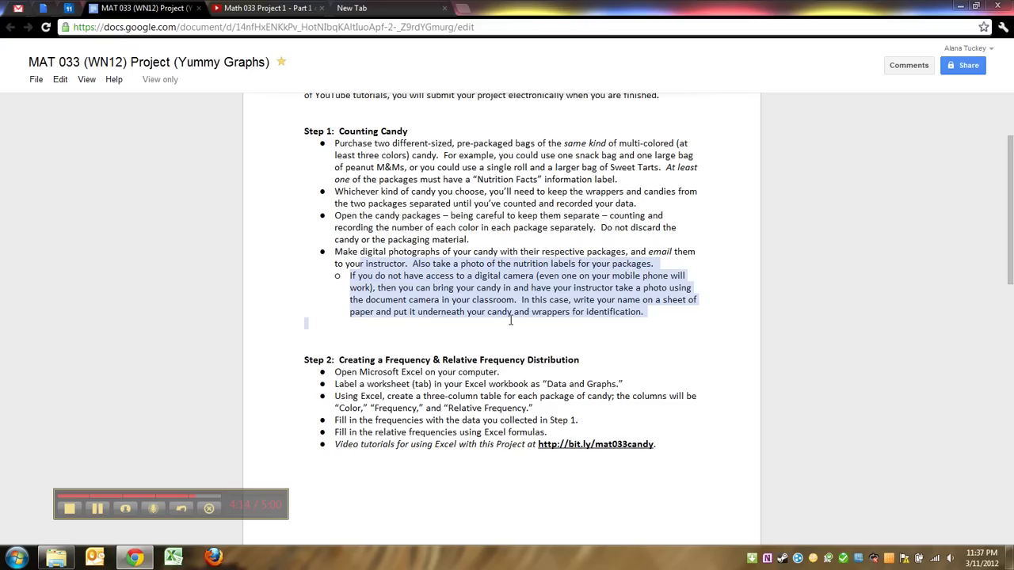
left_click(510, 303)
left_click_drag(615, 320, 526, 287)
left_click_drag(449, 263, 535, 253)
left_click(615, 315)
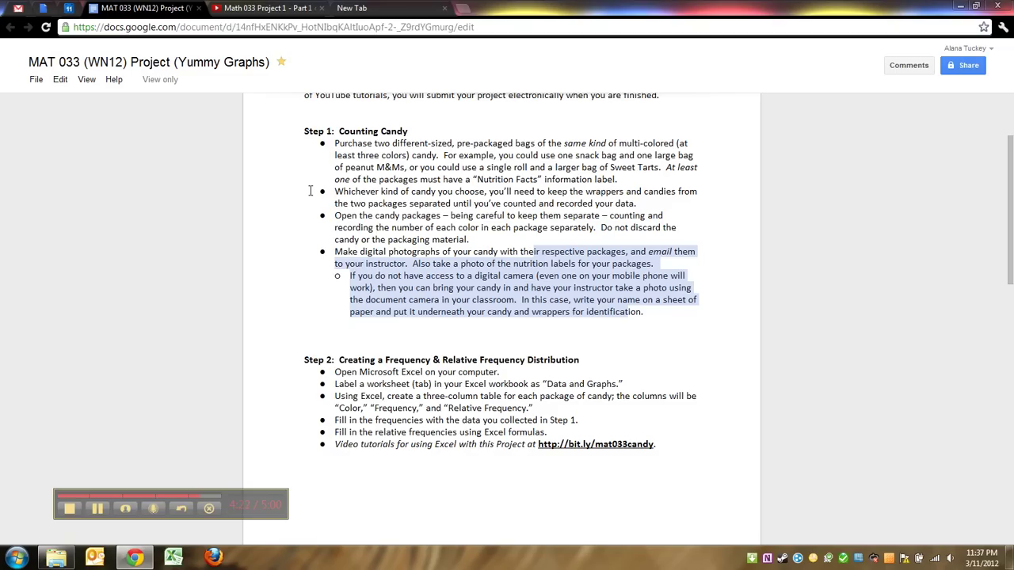
left_click(373, 242)
scroll(398, 256, "down", 1)
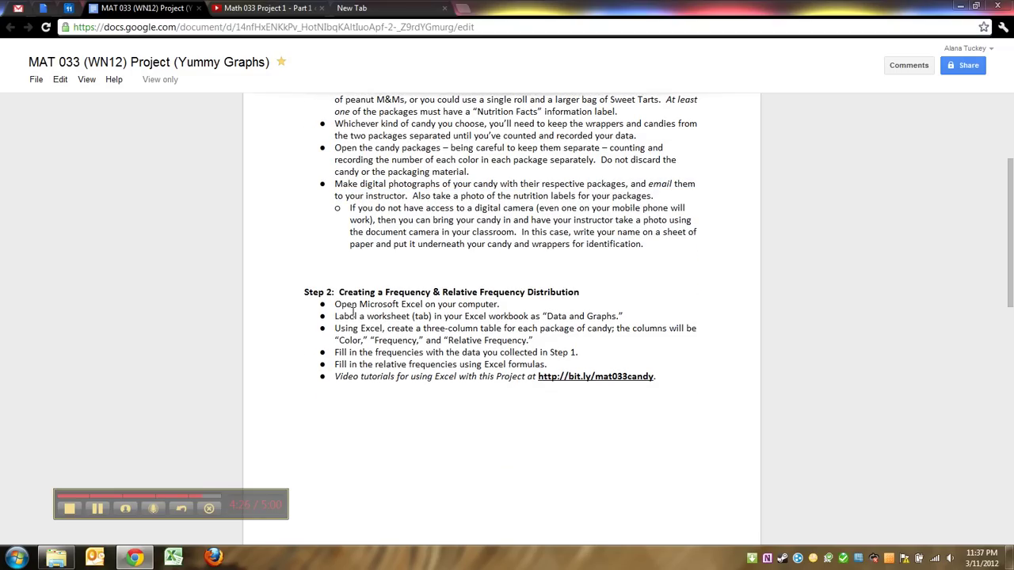
left_click_drag(336, 301, 459, 315)
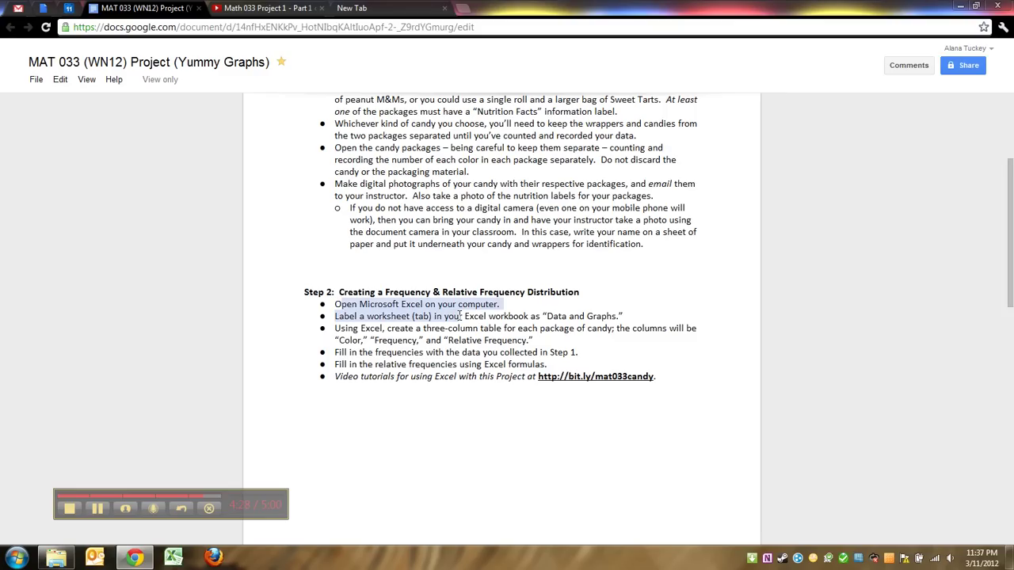
left_click(388, 297)
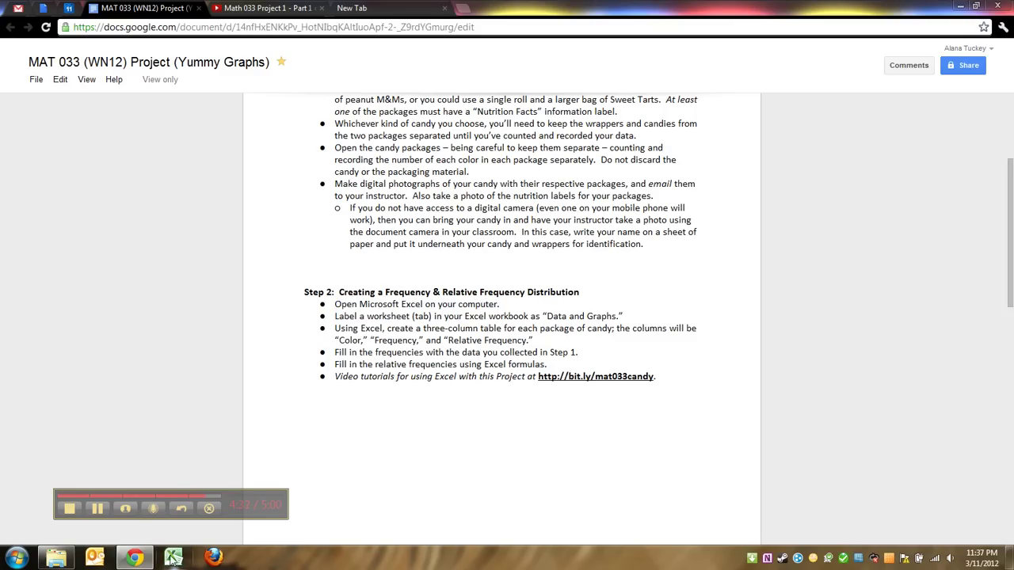
Search the Start menu for 'Excel' and launch Microsoft Excel 2010
left_click(18, 558)
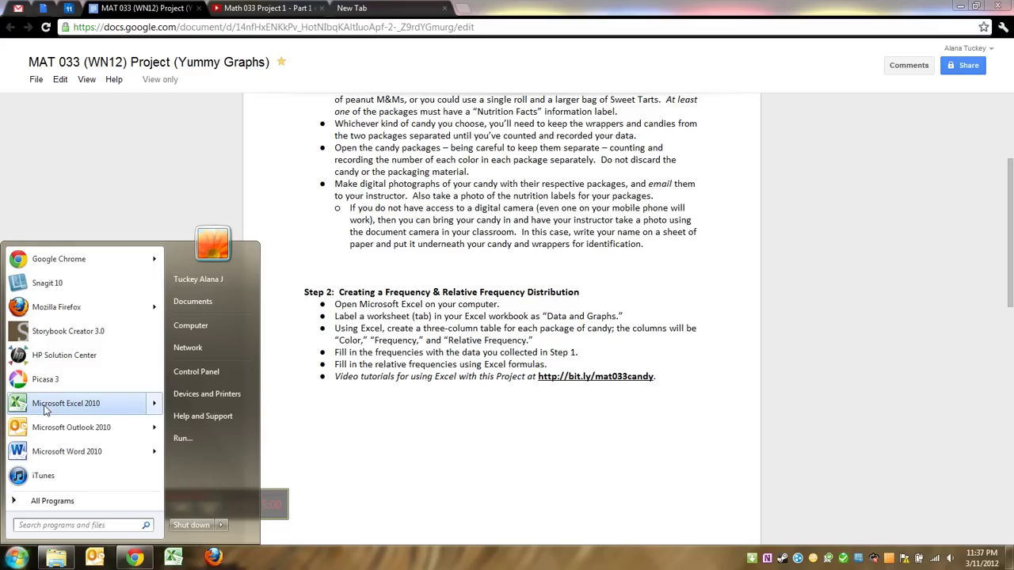
left_click(48, 525)
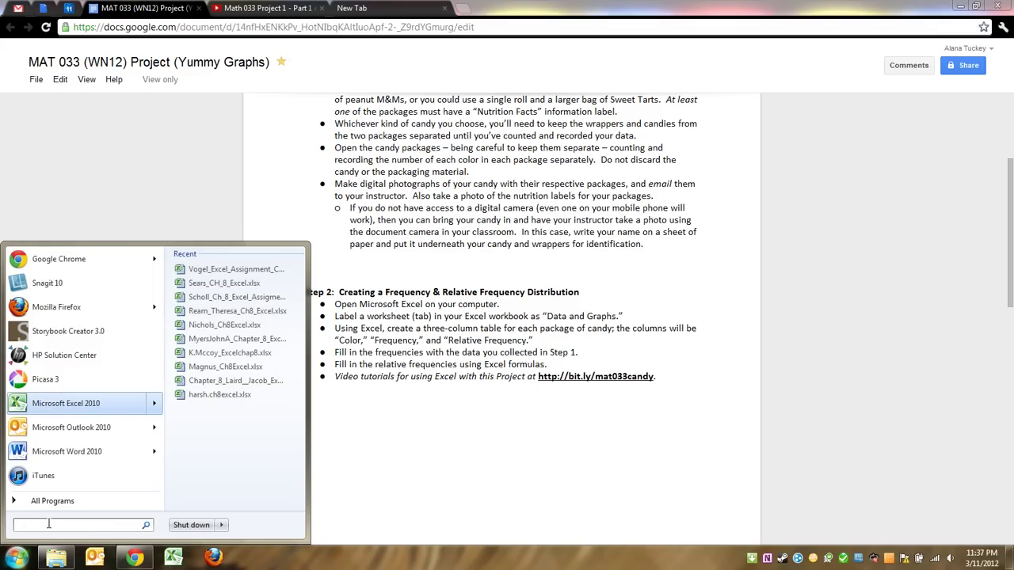
type("Exce")
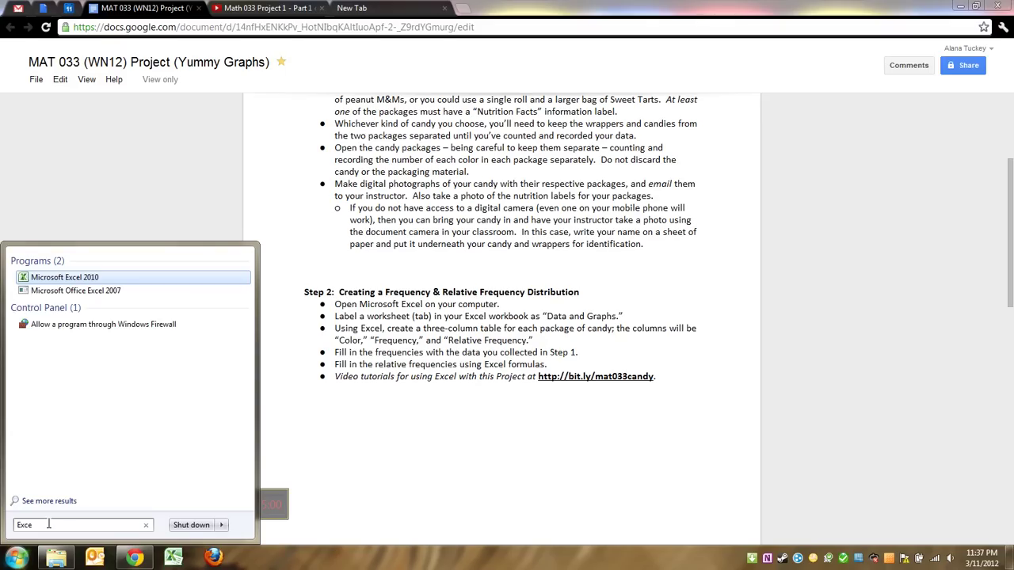
type("l")
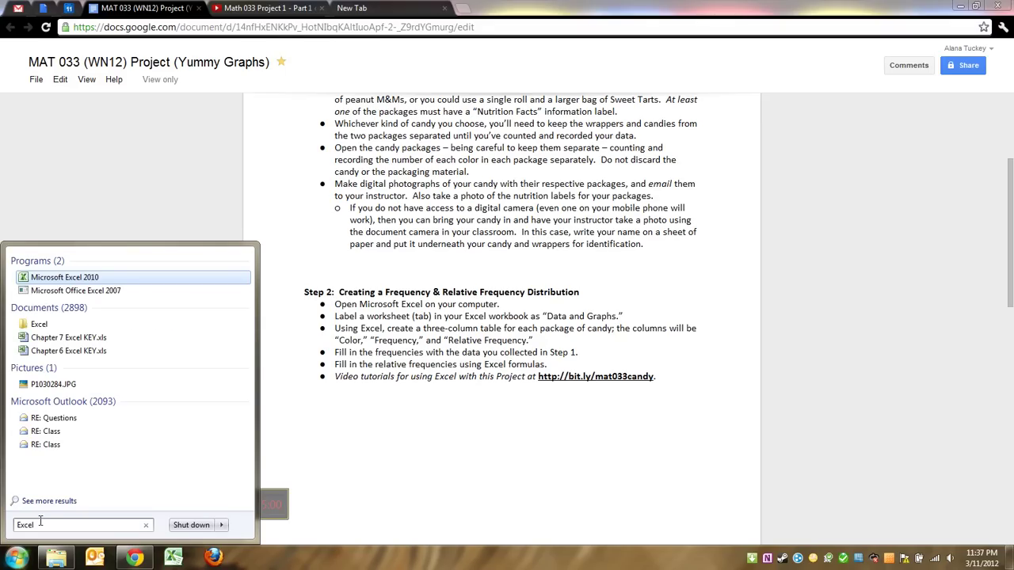
left_click(65, 279)
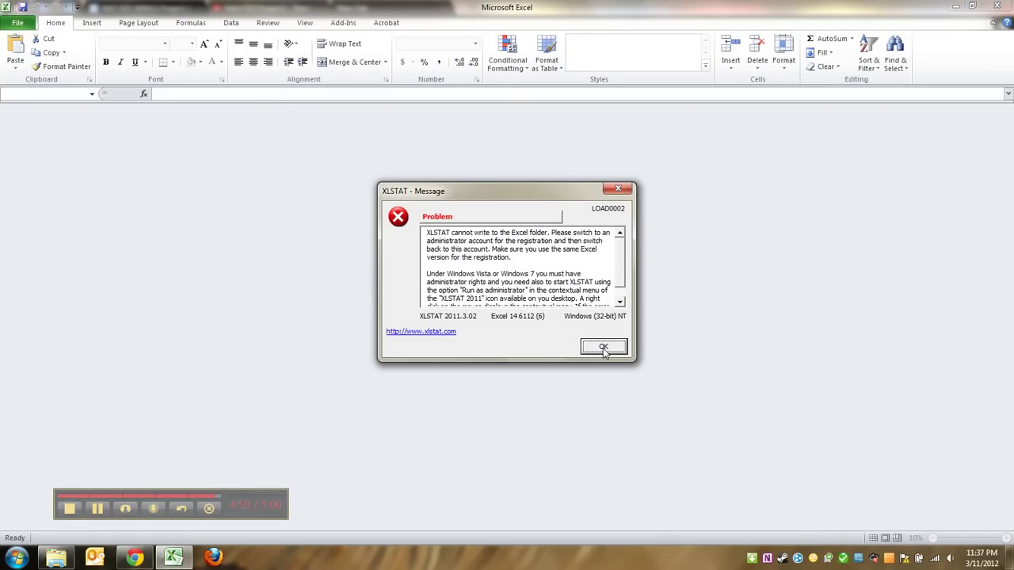
Confirm the XLSTAT message with OK to reveal the blank Book1 workbook
left_click(610, 351)
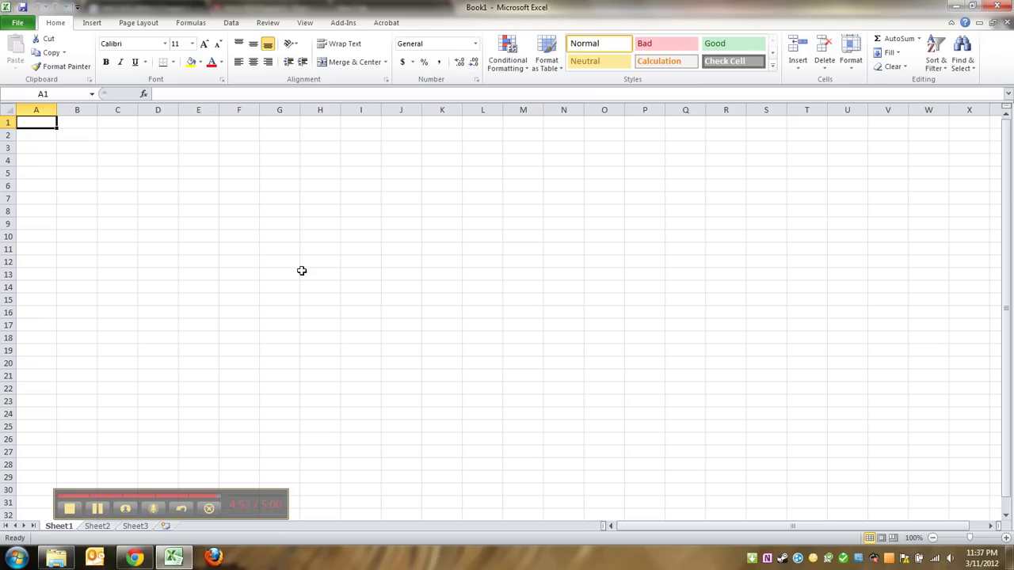